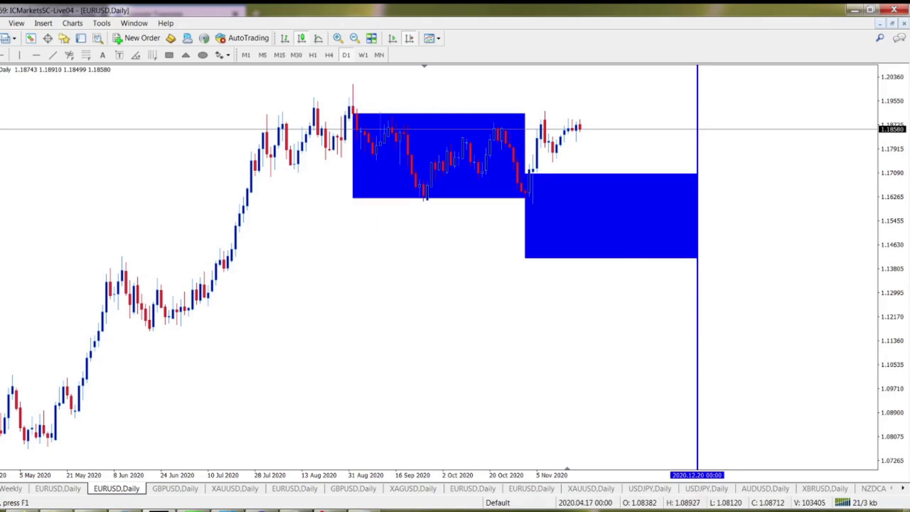
# Draw a vertical line at 2020.12.15 beside the 2020.12.20 line on the EURUSD daily chart
pyautogui.click(19, 55)
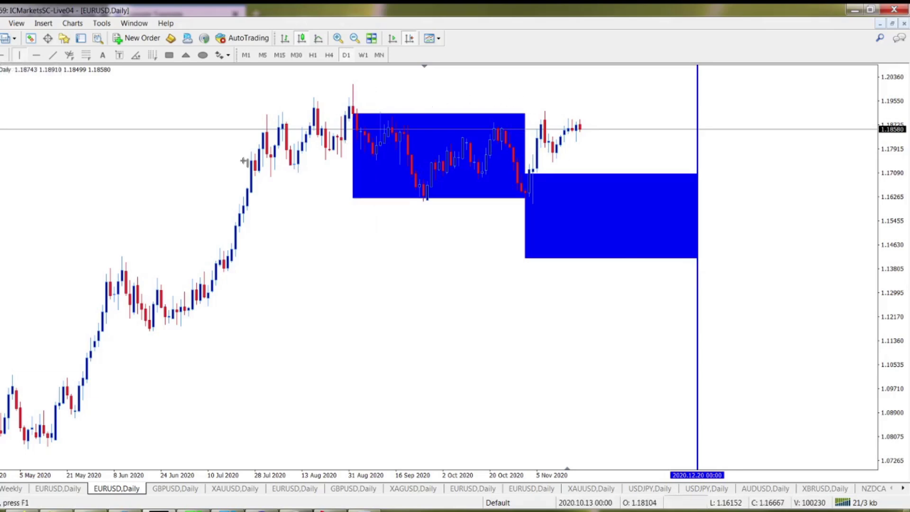
pyautogui.click(678, 274)
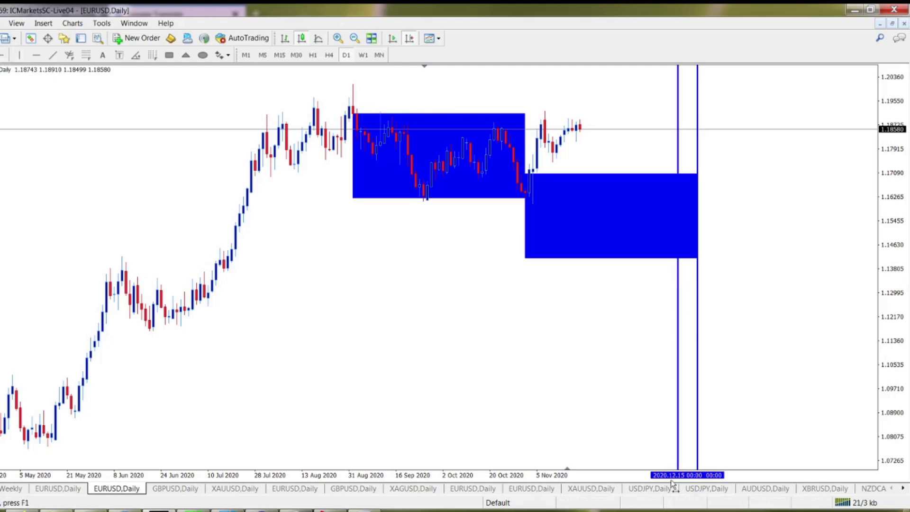
# Delete all rectangles and vertical lines from the chart through the Objects List
pyautogui.rightClick(648, 145)
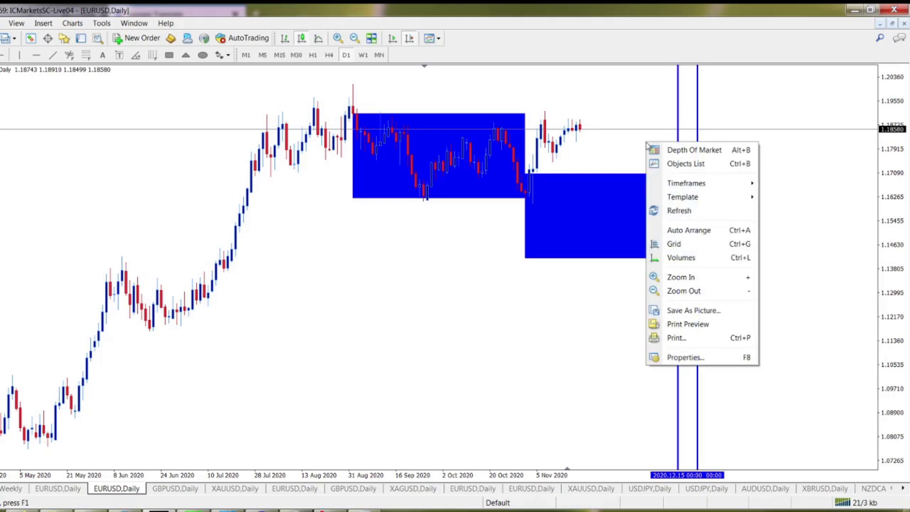
pyautogui.click(669, 164)
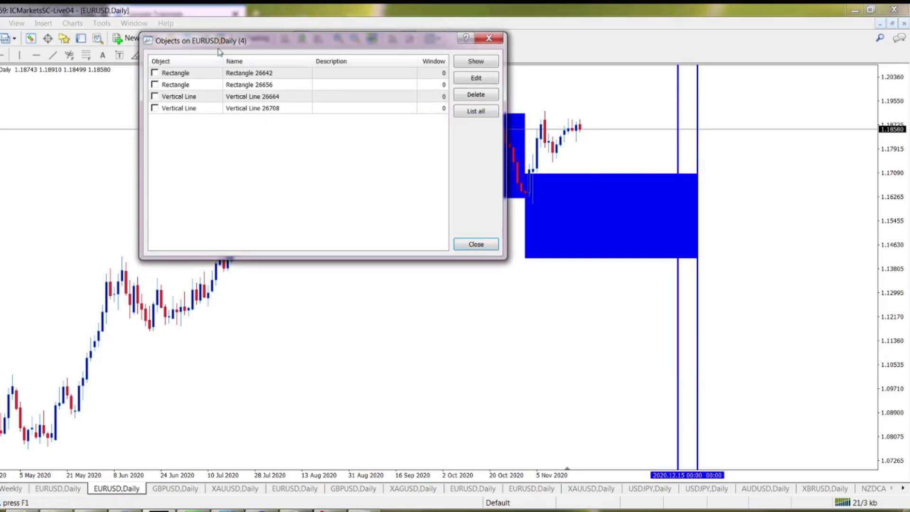
pyautogui.click(259, 109)
pyautogui.click(474, 95)
pyautogui.click(473, 96)
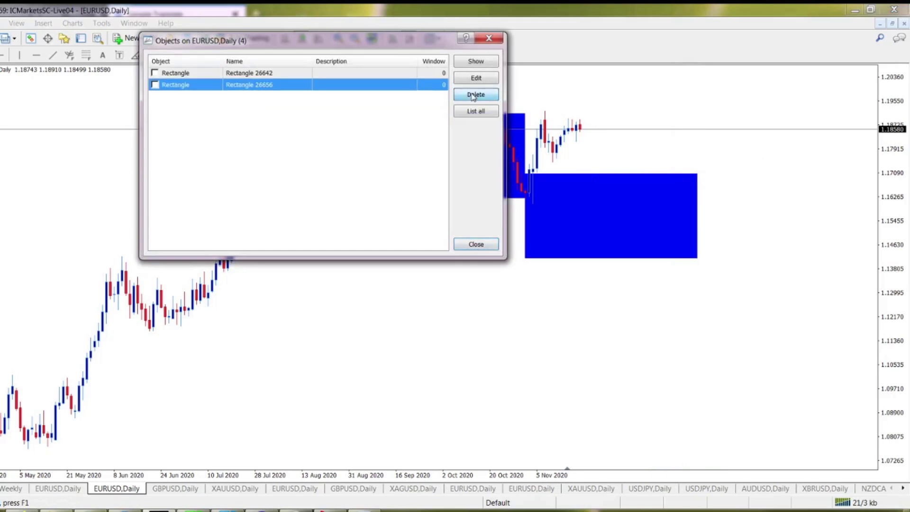
pyautogui.click(474, 96)
pyautogui.click(474, 95)
pyautogui.click(491, 35)
# Shift the chart to earlier dates and check the other EURUSD Daily tab, then return
pyautogui.moveTo(302, 197); pyautogui.dragTo(640, 149)
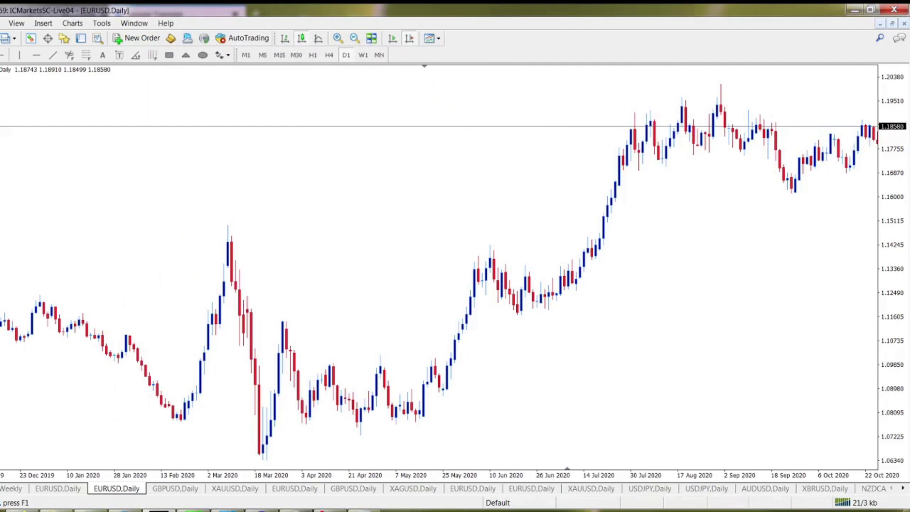
pyautogui.click(73, 491)
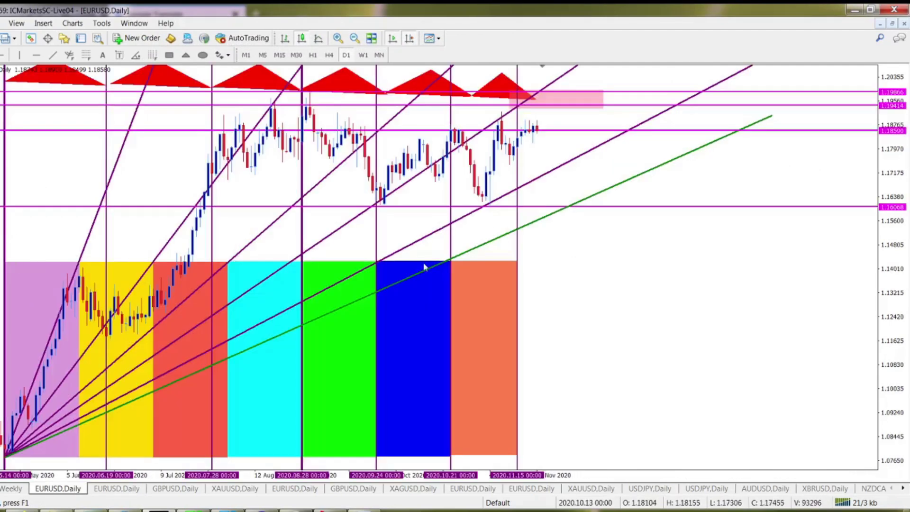
pyautogui.click(124, 494)
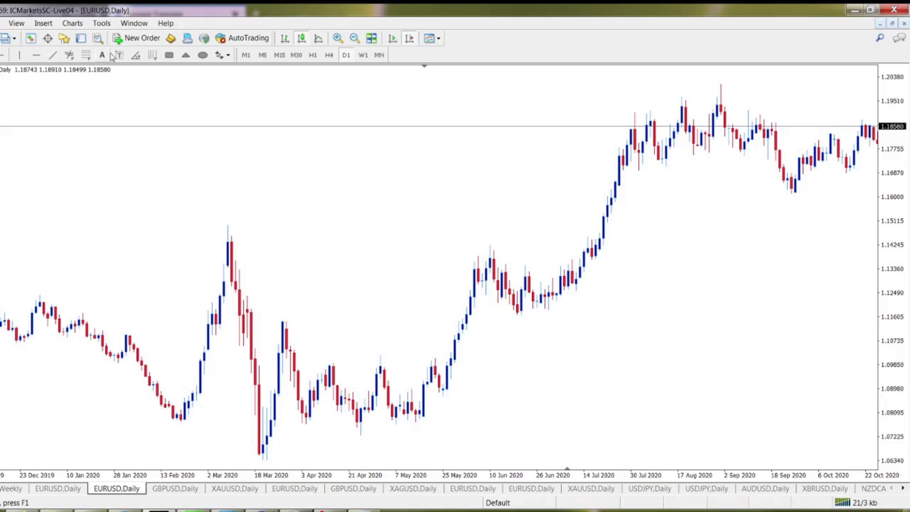
pyautogui.click(169, 55)
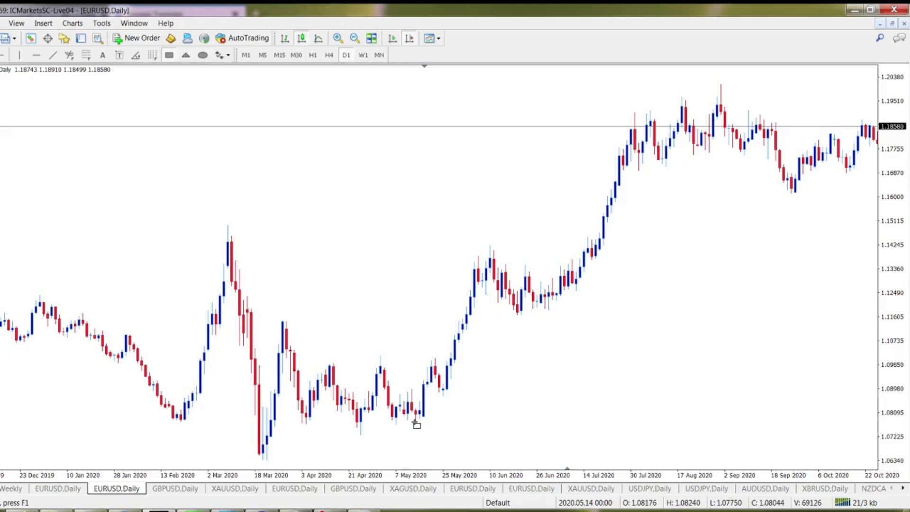
pyautogui.moveTo(416, 422)
pyautogui.mouseDown()
pyautogui.moveTo(433, 283)
pyautogui.moveTo(490, 264)
pyautogui.moveTo(490, 245)
pyautogui.mouseUp()
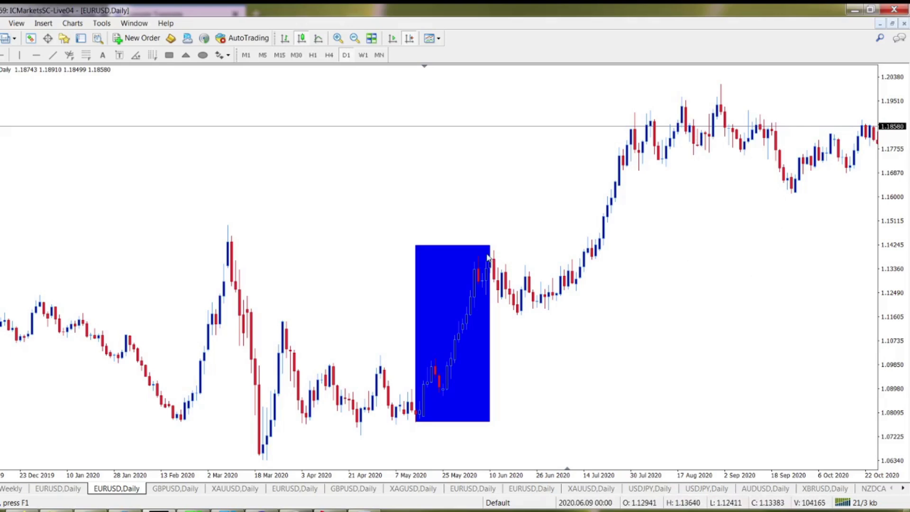
pyautogui.moveTo(795, 291); pyautogui.dragTo(581, 288)
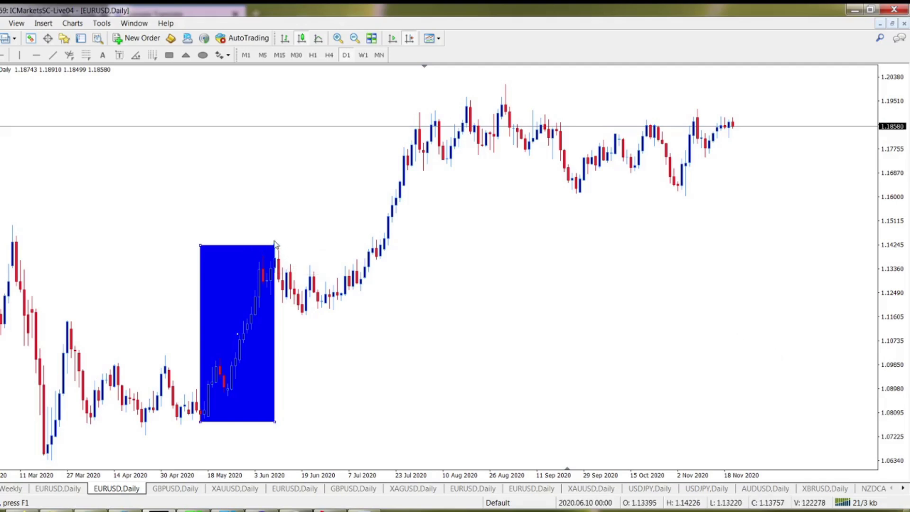
pyautogui.press('Delete')
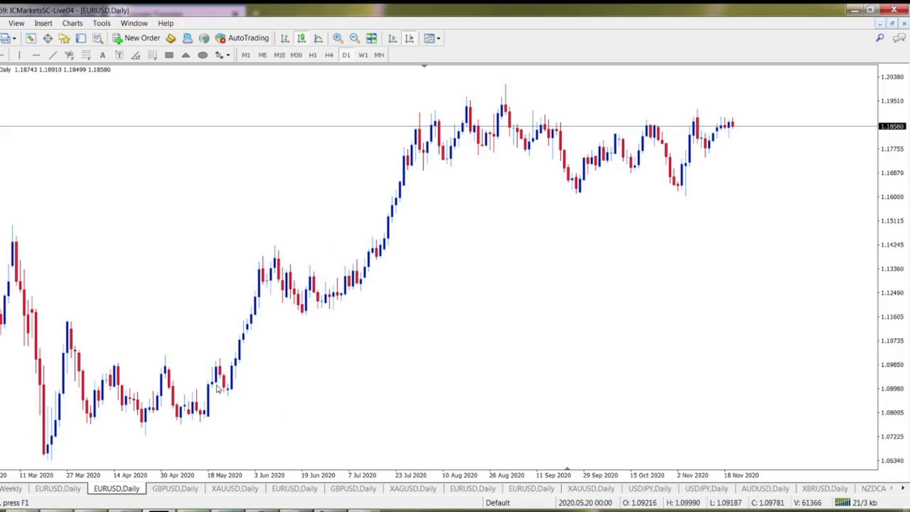
pyautogui.moveTo(202, 415)
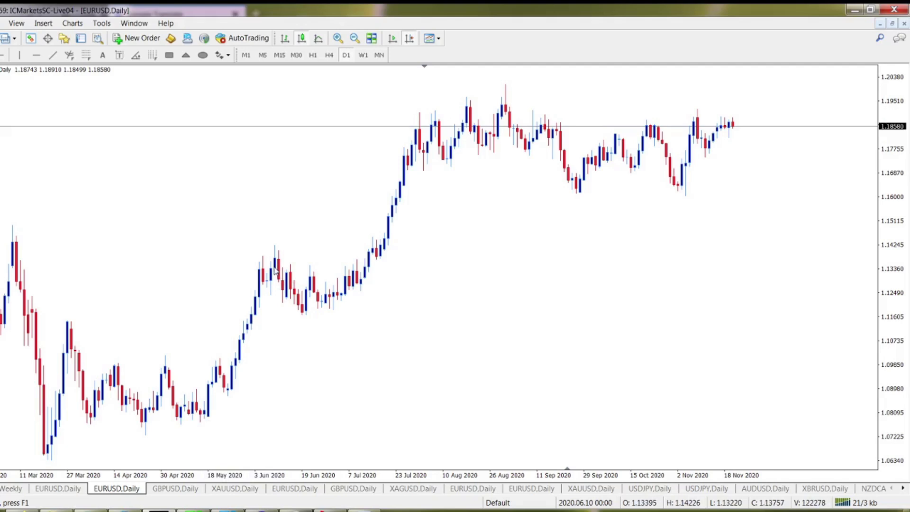
# In the cycles sheet, label D5 as TOP and D6 as BOTTOM
pyautogui.click(160, 511)
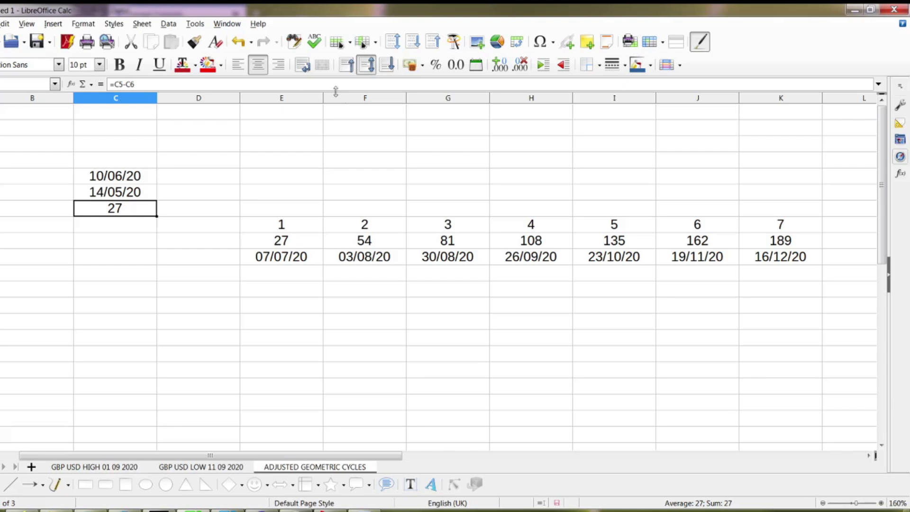
pyautogui.click(116, 174)
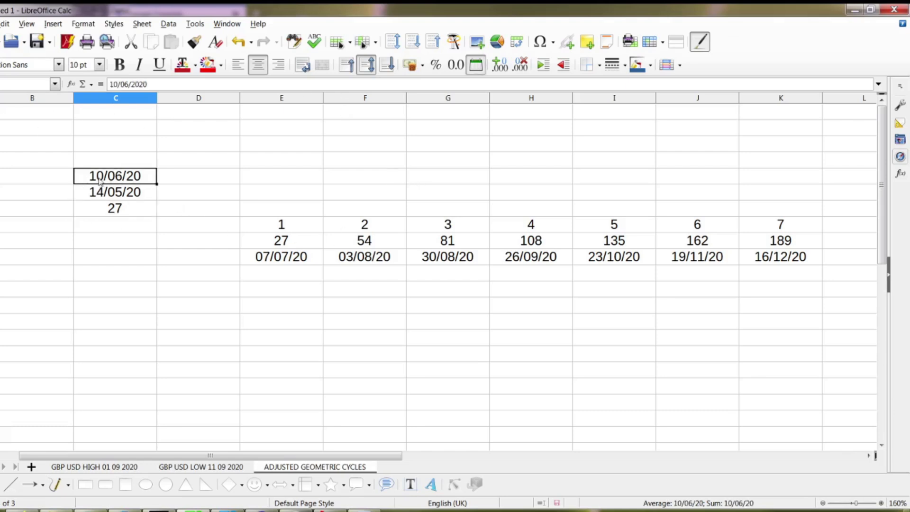
pyautogui.click(45, 183)
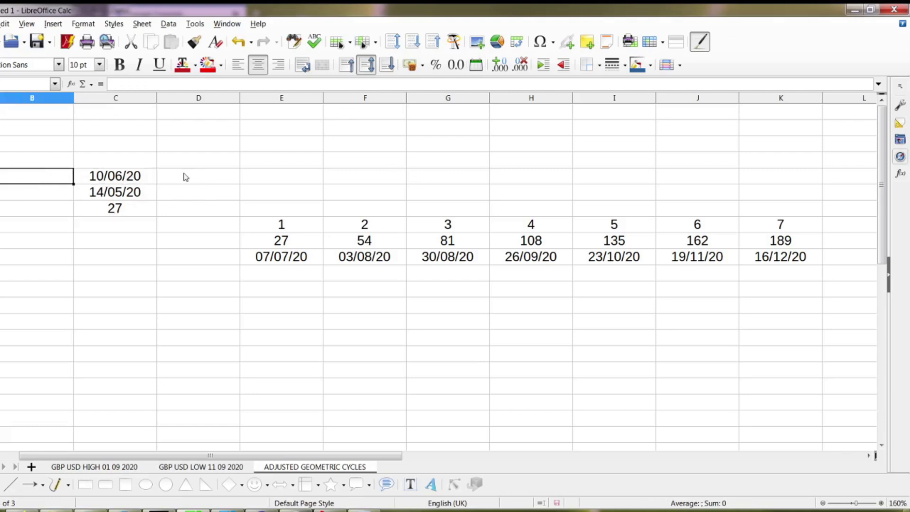
pyautogui.click(187, 177)
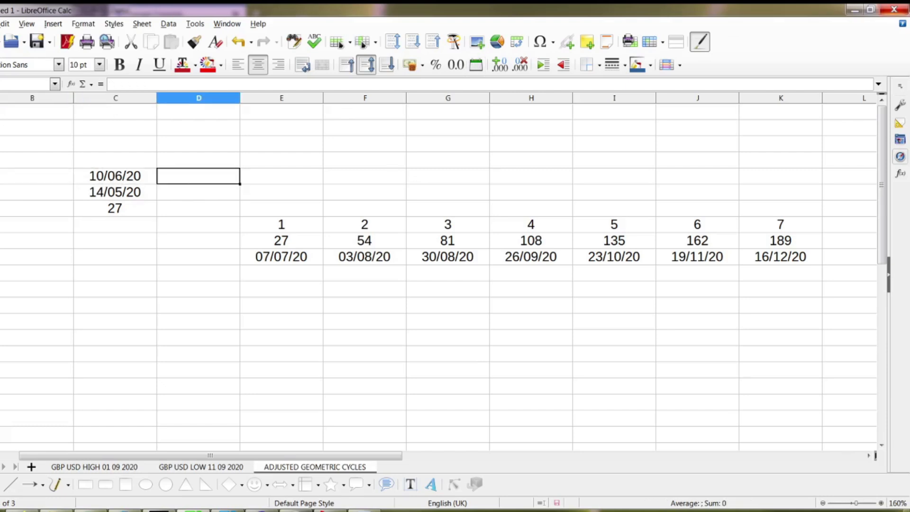
pyautogui.write('TOP')
pyautogui.press('Return')
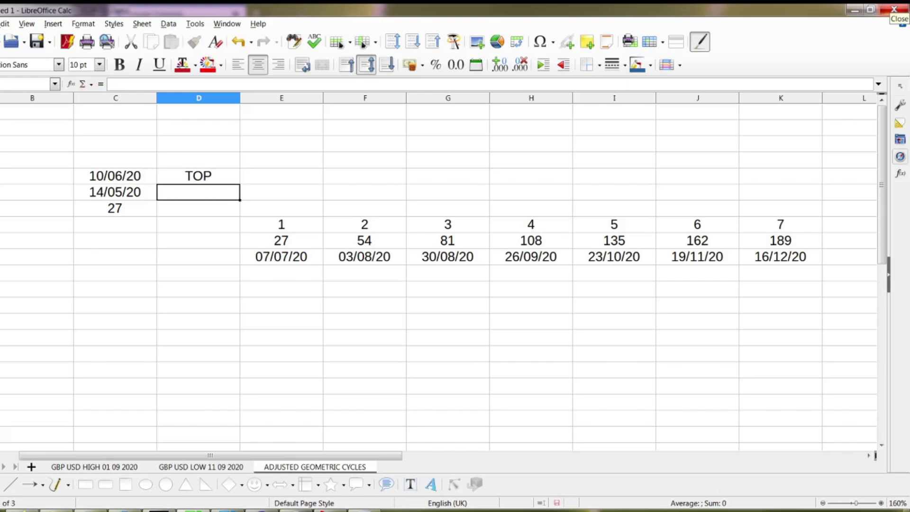
pyautogui.write('BOTTOM')
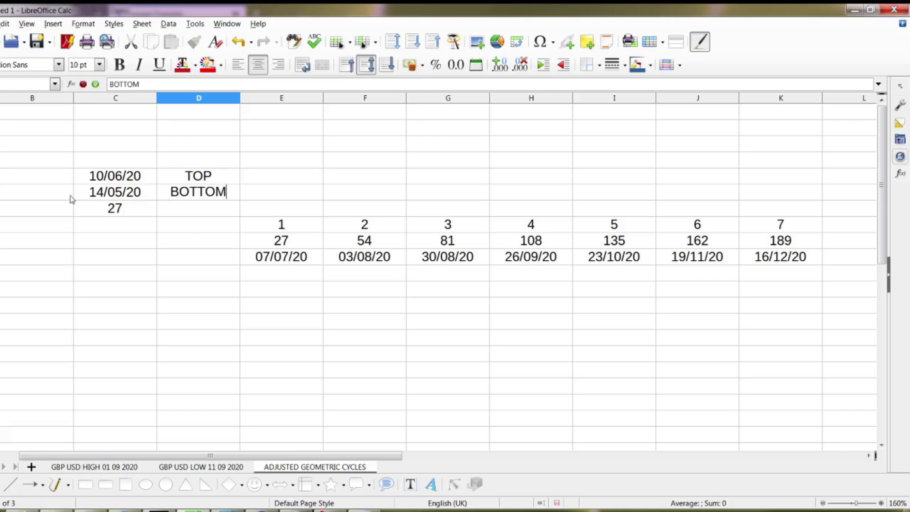
# Review the 27-day difference in C7 and cycle number 1 in E8
pyautogui.click(113, 213)
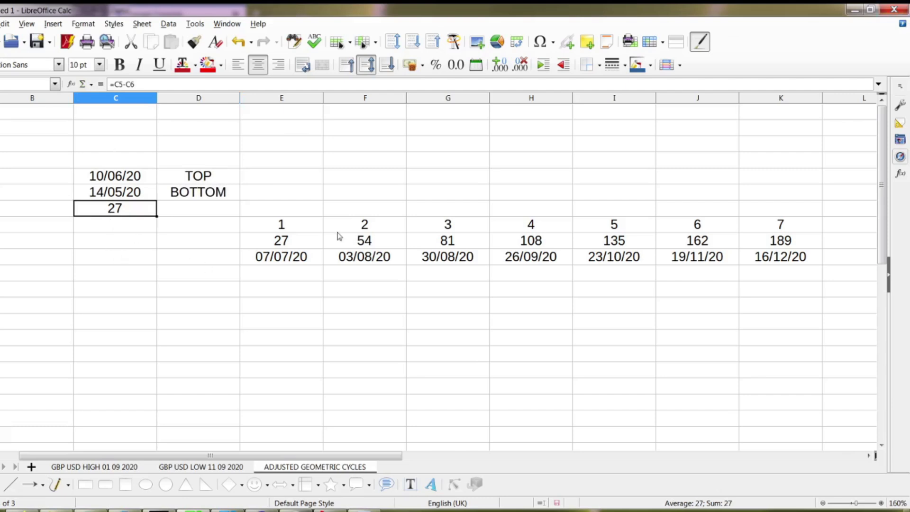
pyautogui.click(280, 228)
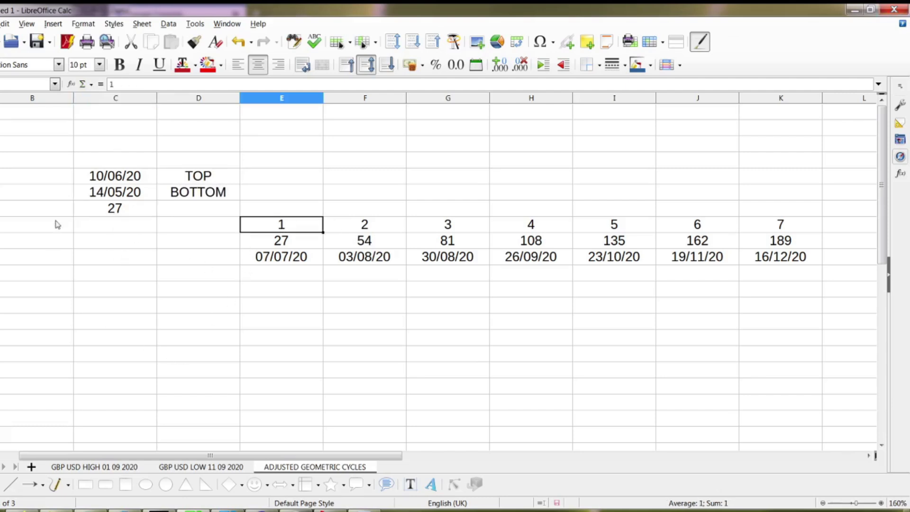
pyautogui.click(115, 211)
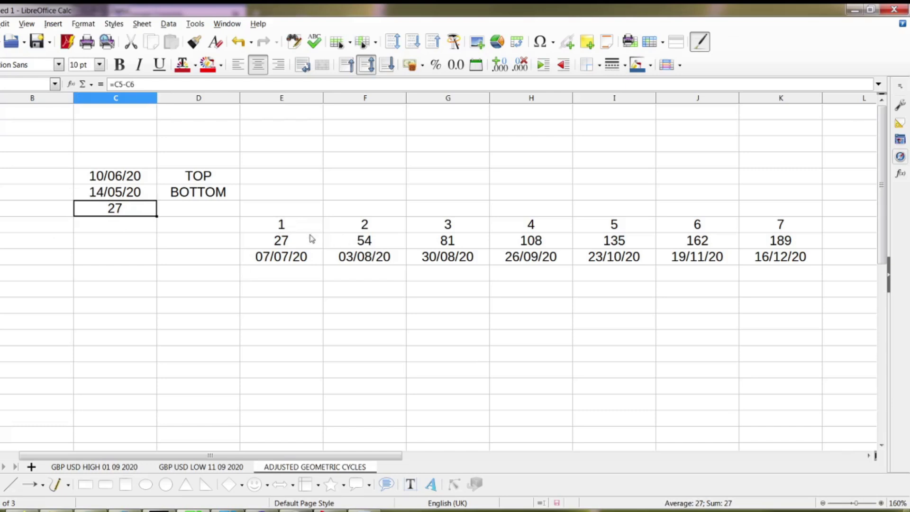
pyautogui.click(283, 229)
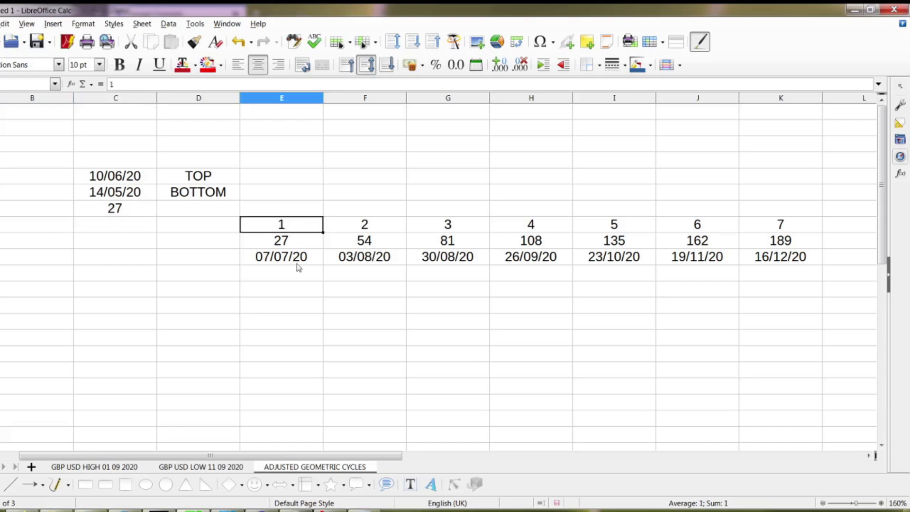
pyautogui.click(115, 209)
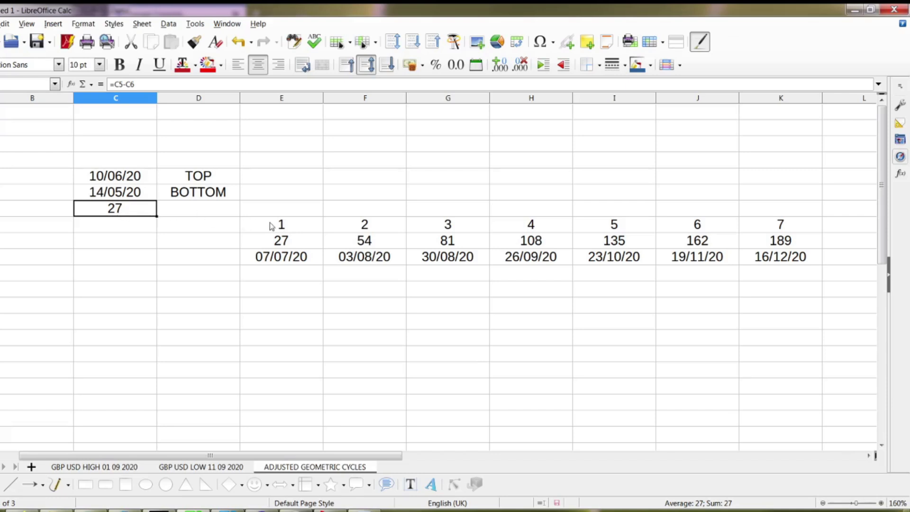
# Check the cycle-day formulas in row 10, running 27, 54, 81 up to 189
pyautogui.click(284, 227)
pyautogui.click(374, 226)
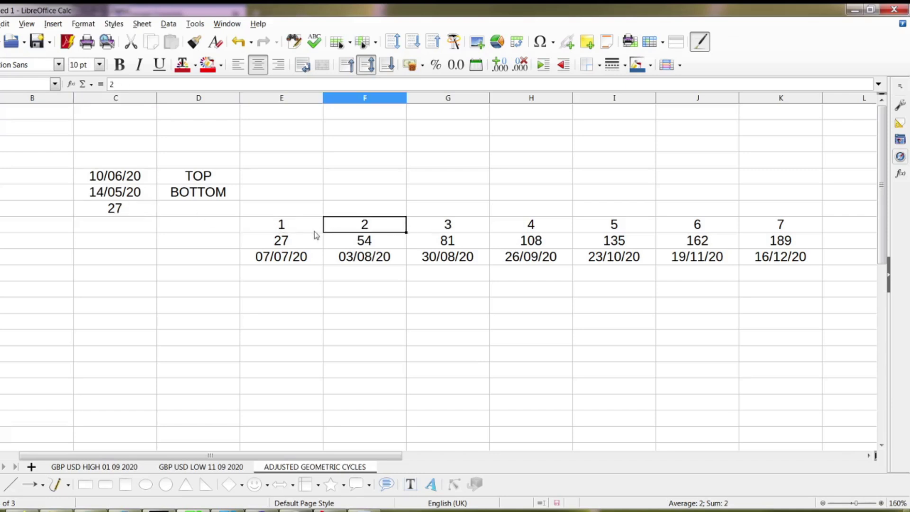
pyautogui.click(305, 240)
pyautogui.click(345, 247)
pyautogui.click(448, 242)
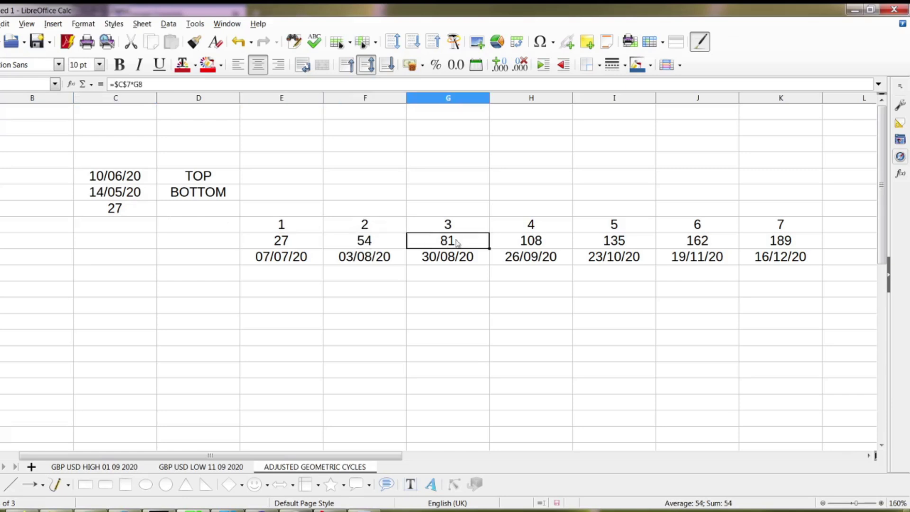
pyautogui.click(538, 246)
pyautogui.click(621, 248)
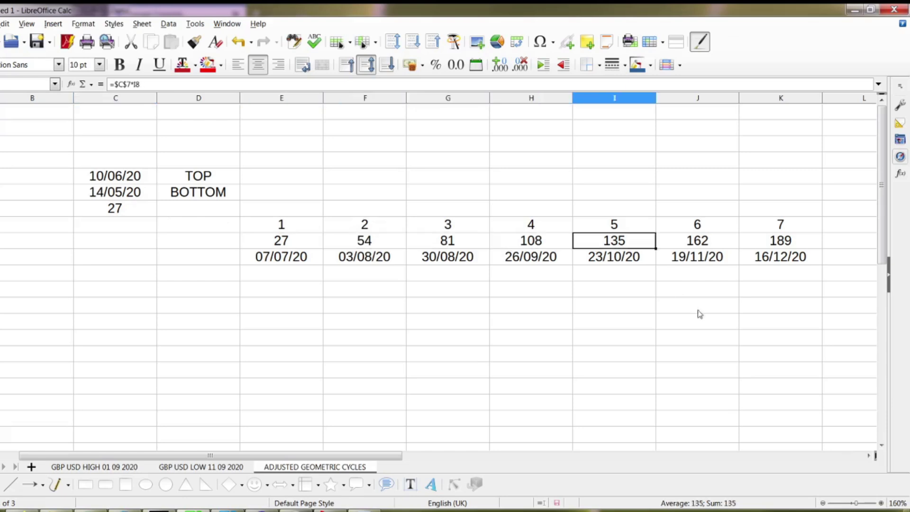
pyautogui.click(708, 244)
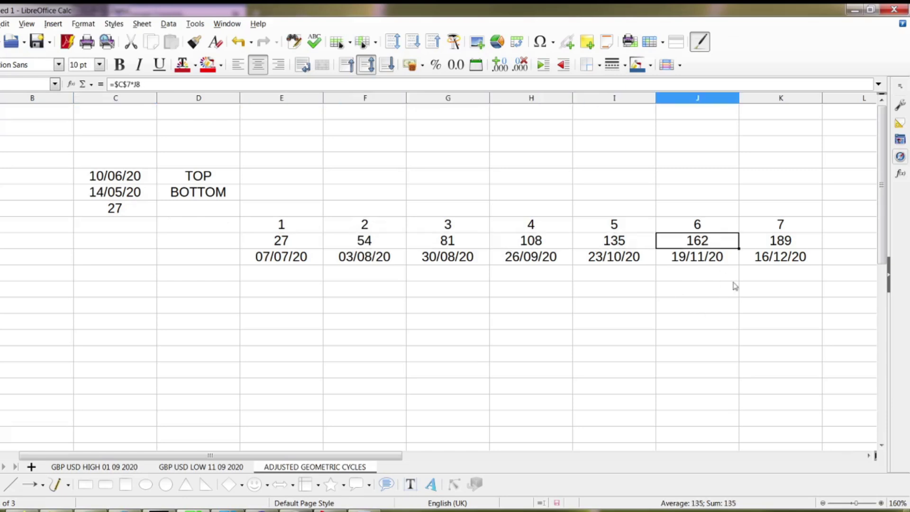
pyautogui.click(788, 244)
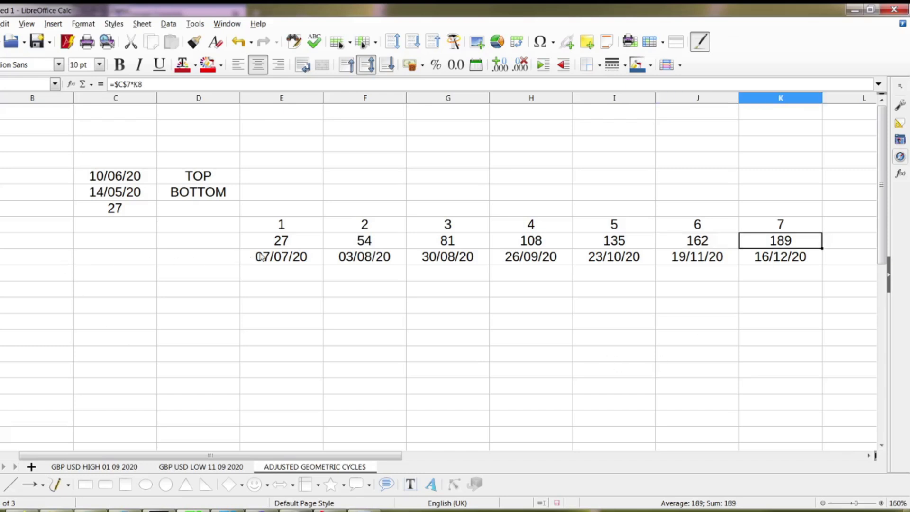
pyautogui.click(285, 245)
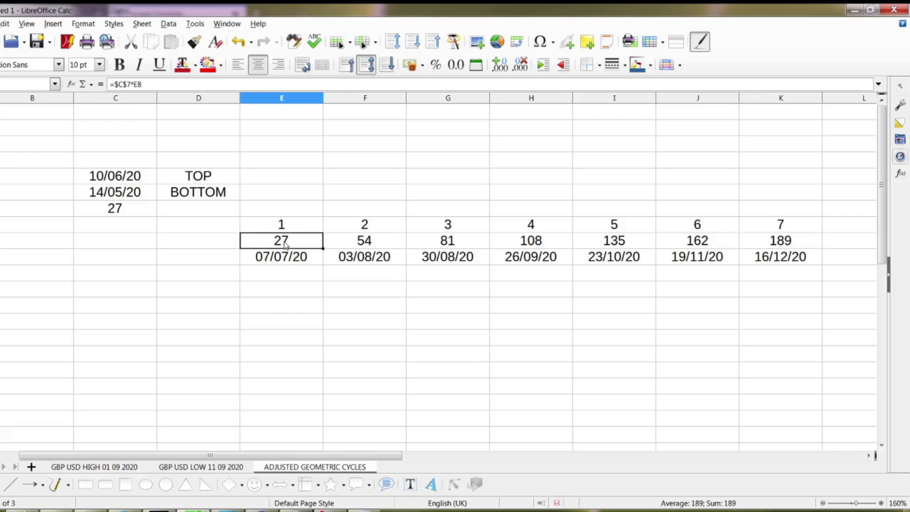
# Recheck the top date 10/06/20 and bottom date 14/05/20, then switch to MetaTrader
pyautogui.click(109, 176)
pyautogui.click(111, 192)
pyautogui.click(109, 178)
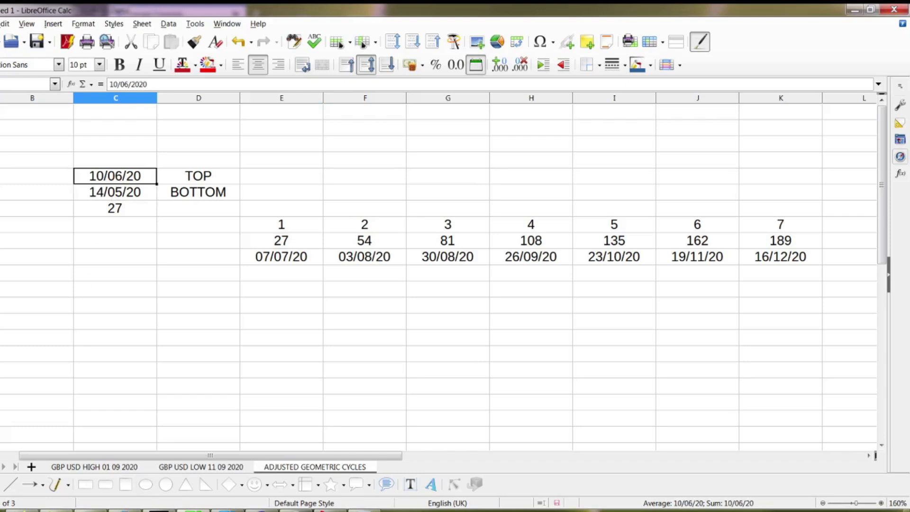
pyautogui.hotkey('alt', 'Tab')
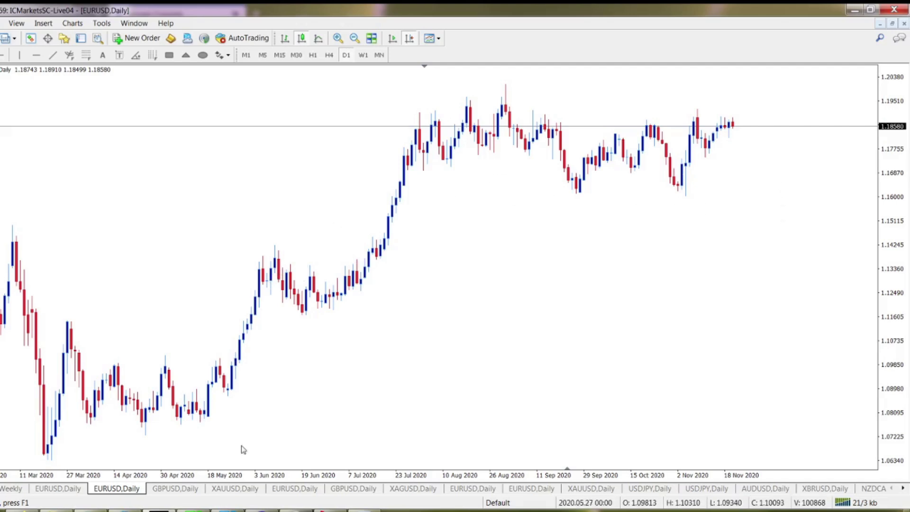
# Read the first two projected cycle dates, 07/07/20 and 03/08/20, in Calc
pyautogui.moveTo(194, 511)
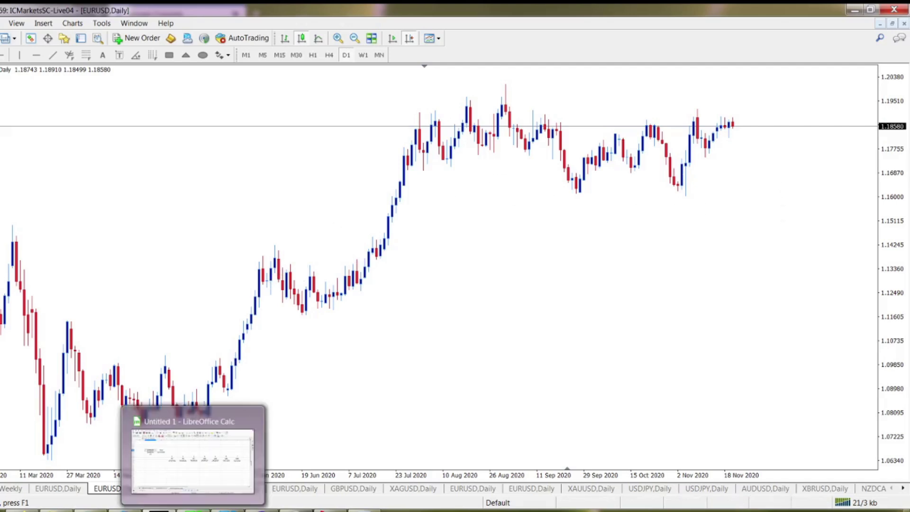
pyautogui.click(194, 510)
pyautogui.click(285, 259)
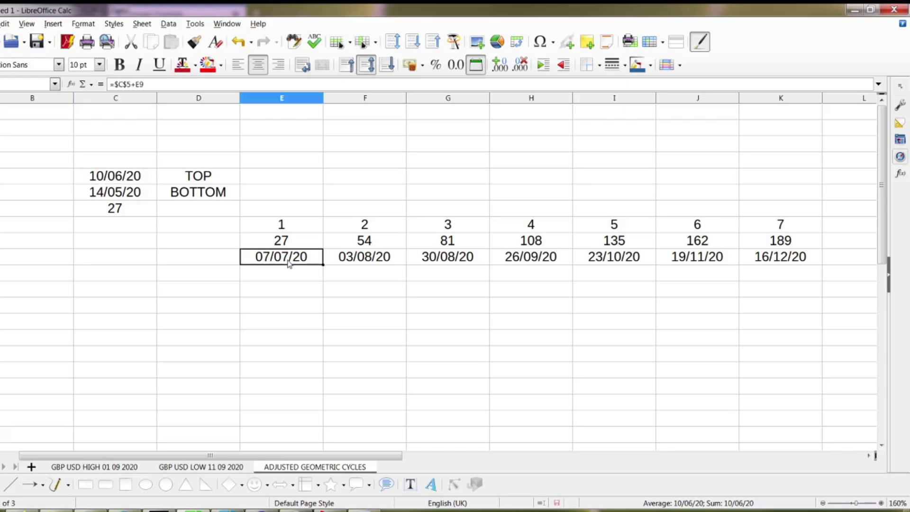
pyautogui.click(359, 262)
# Zoom in on the EURUSD daily chart and drag it to show July–August 2020
pyautogui.hotkey('alt', 'Tab')
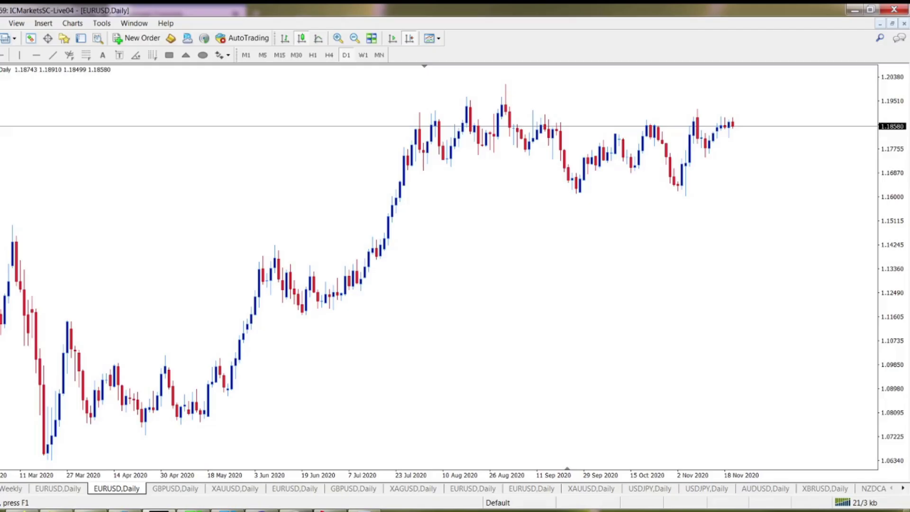
pyautogui.click(338, 38)
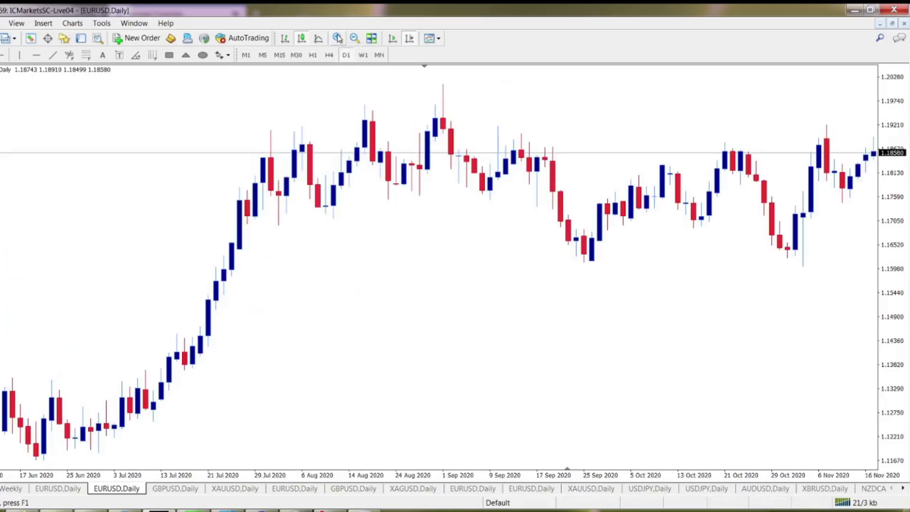
pyautogui.moveTo(262, 292); pyautogui.dragTo(394, 273)
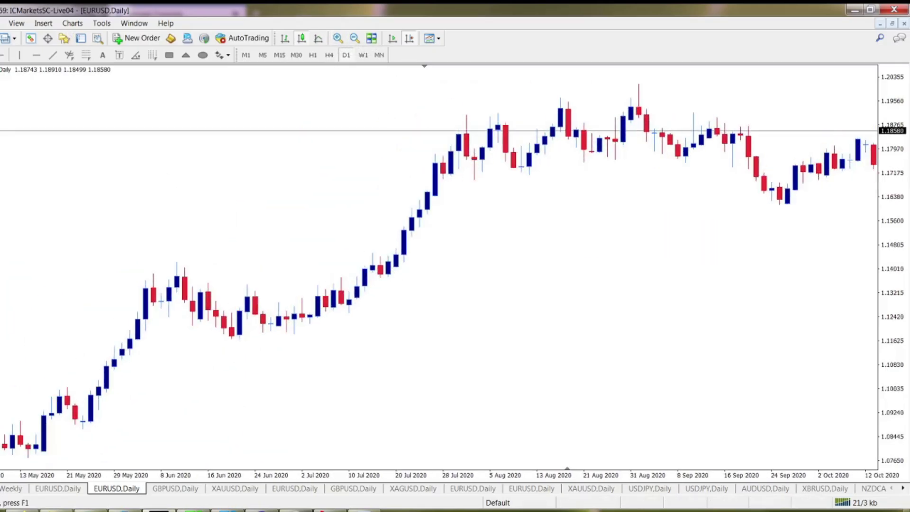
# Place vertical lines at 2020.07.07 and 2020.08.03 on the EURUSD daily chart
pyautogui.click(20, 57)
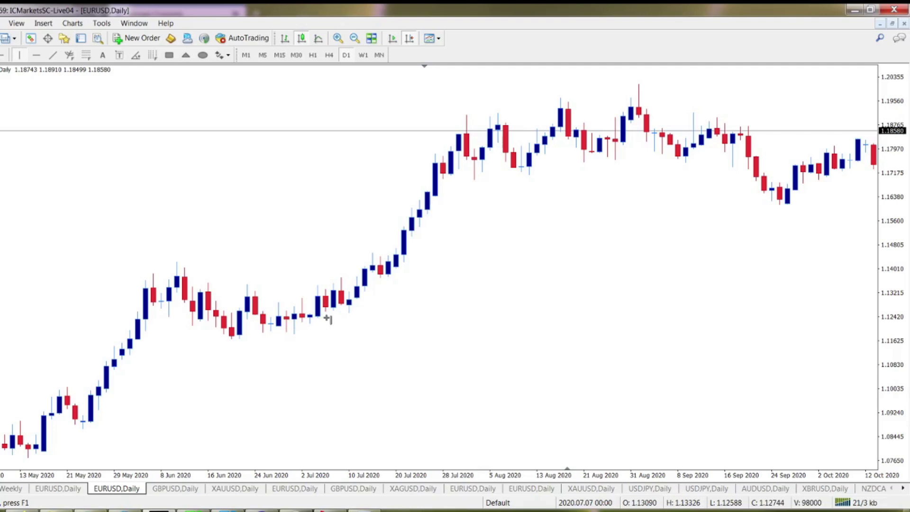
pyautogui.click(326, 318)
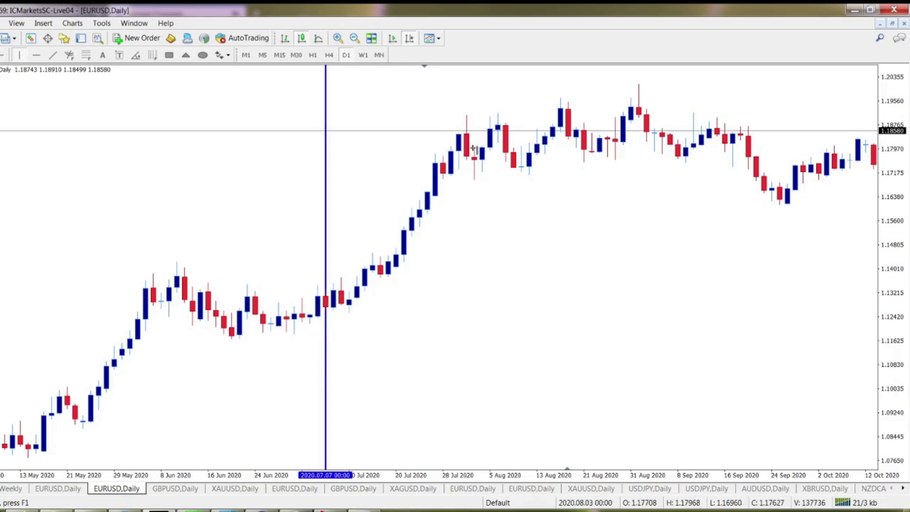
pyautogui.click(473, 151)
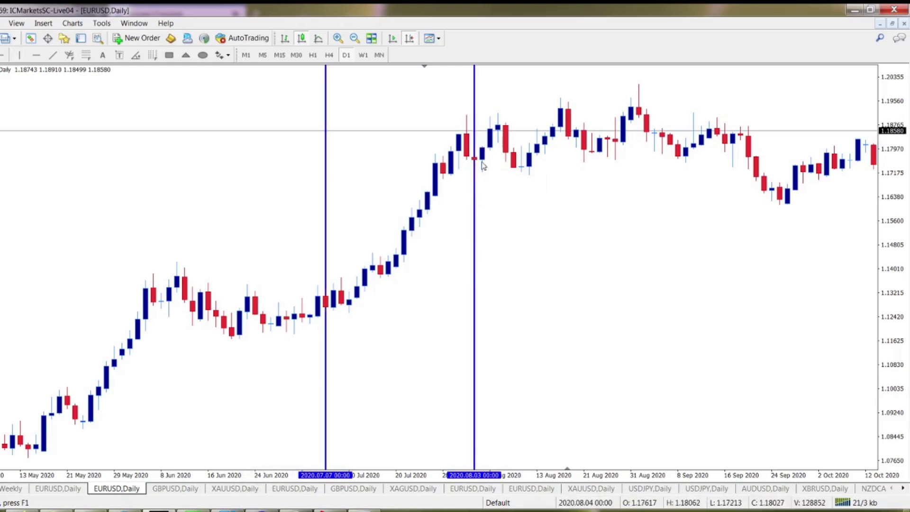
# Check the third and fourth cycle dates in Calc, then mark 2020.08.31 with a vertical line
pyautogui.click(261, 510)
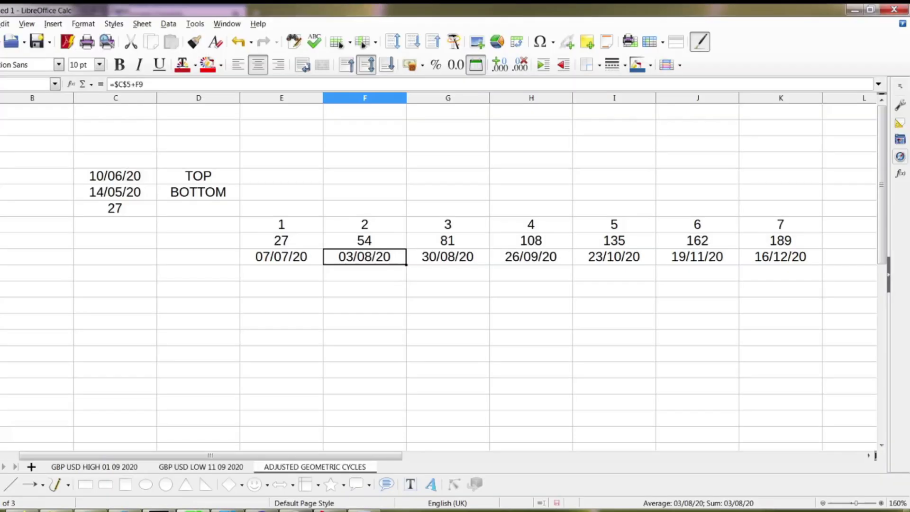
pyautogui.click(431, 260)
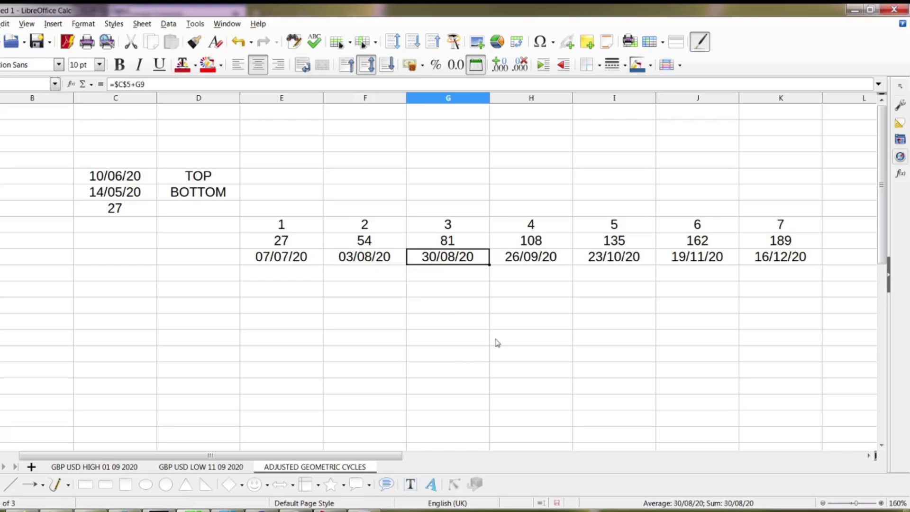
pyautogui.click(536, 265)
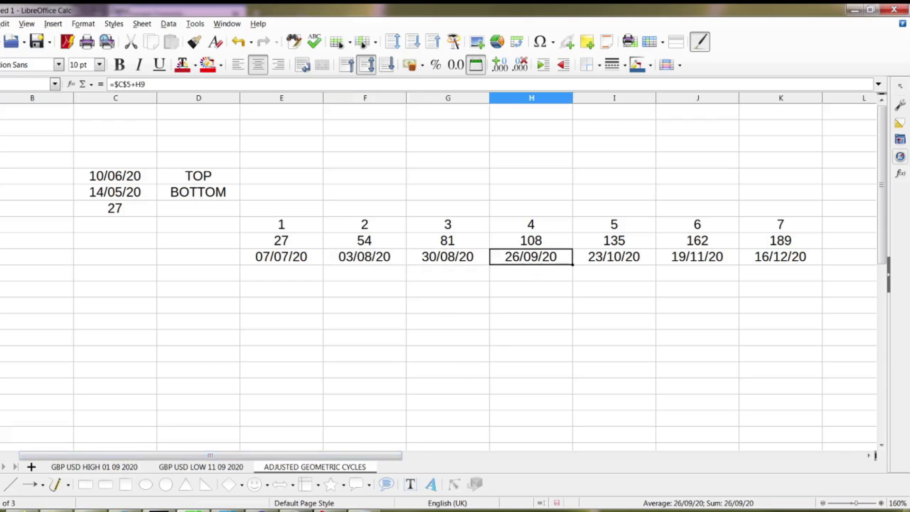
pyautogui.click(159, 510)
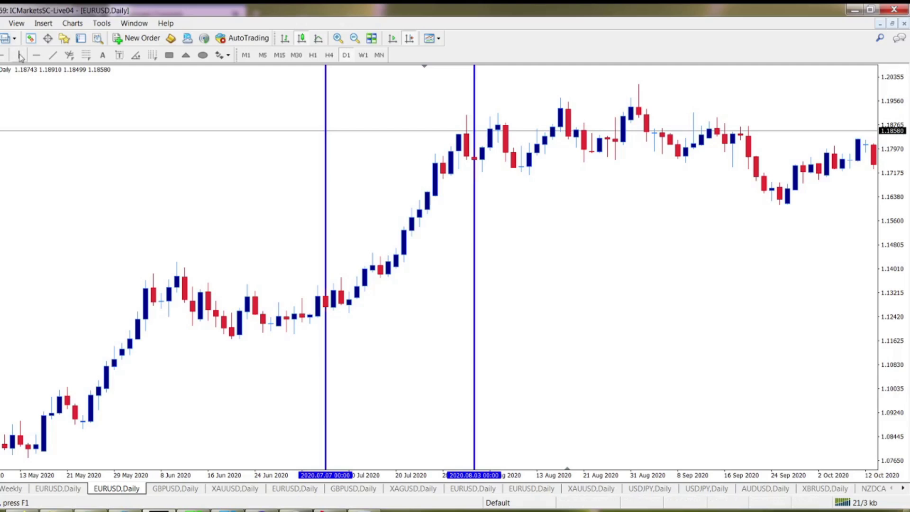
pyautogui.click(630, 111)
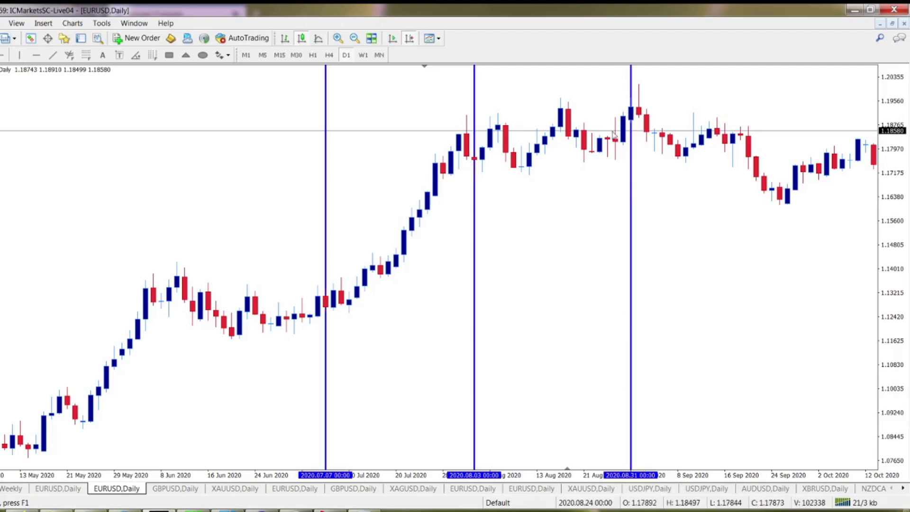
# Scroll to later candles and add a vertical line at 2020.09.25 near the late-September low
pyautogui.scroll(-5, 549, 177)
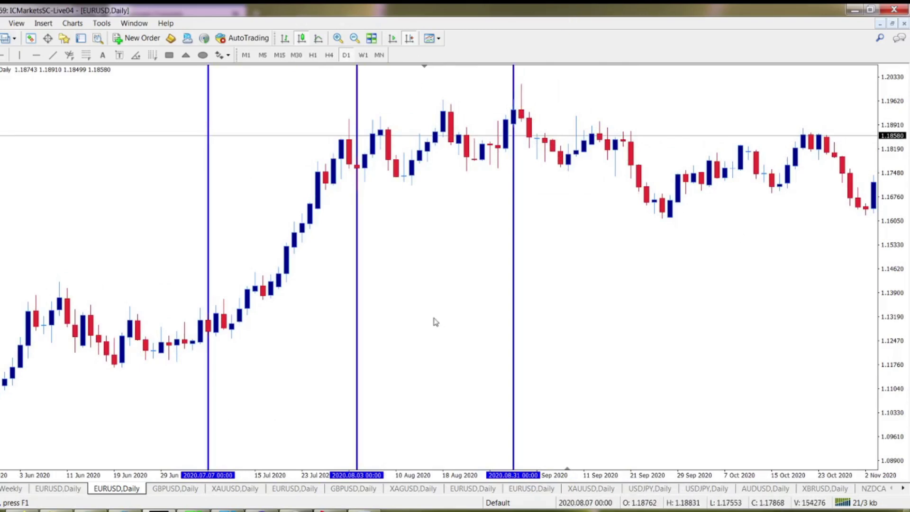
pyautogui.hotkey('alt', 'Tab')
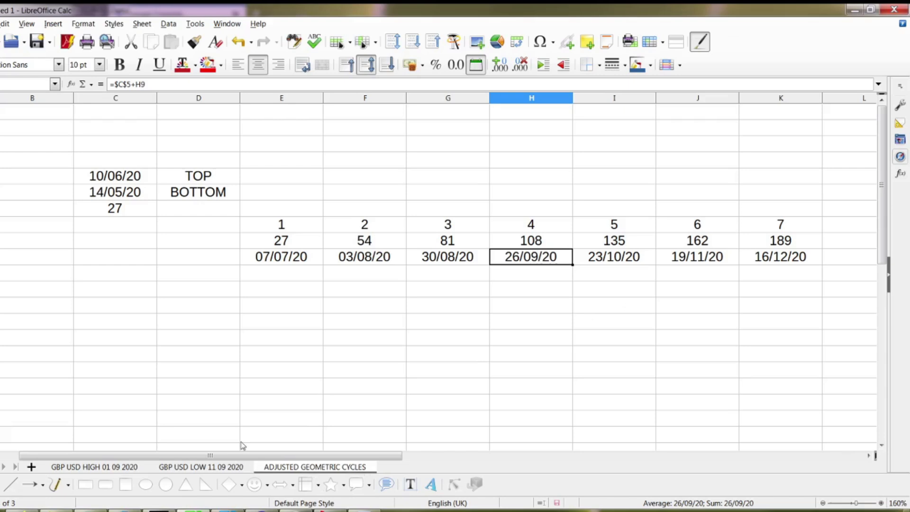
pyautogui.hotkey('alt', 'Tab')
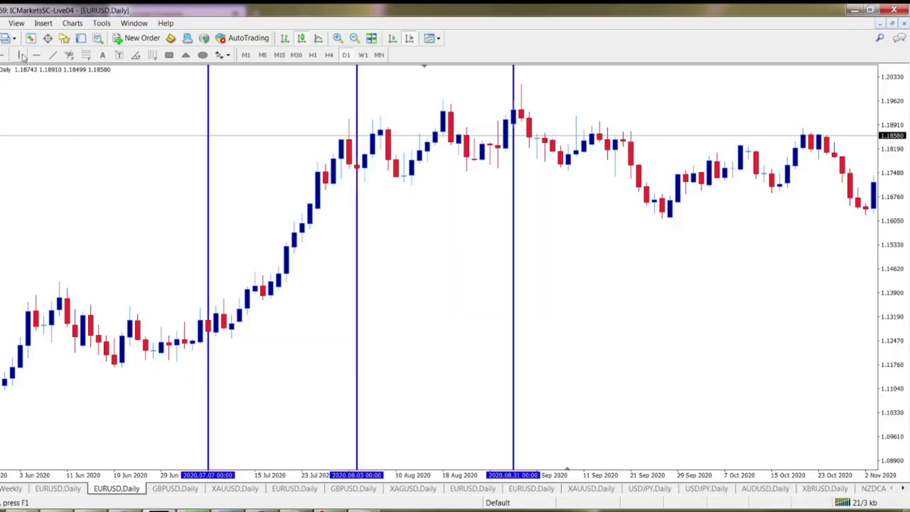
pyautogui.click(662, 183)
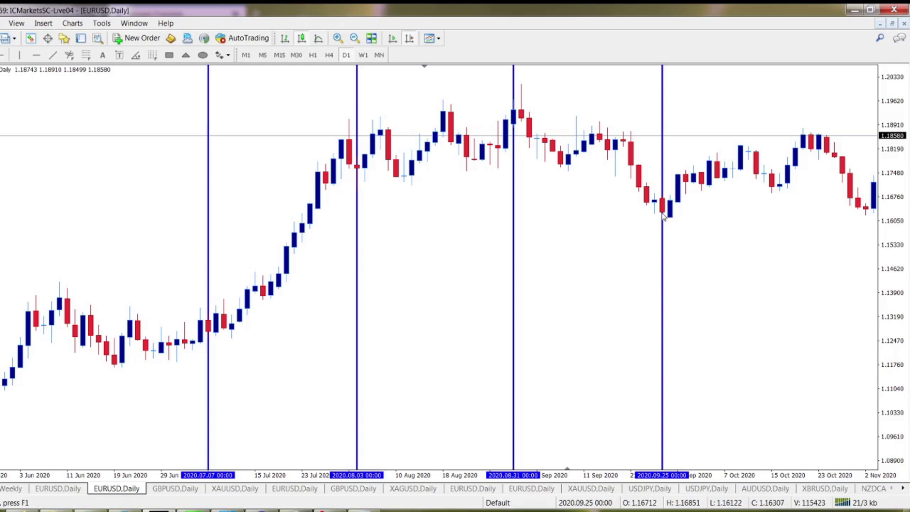
pyautogui.moveTo(663, 216)
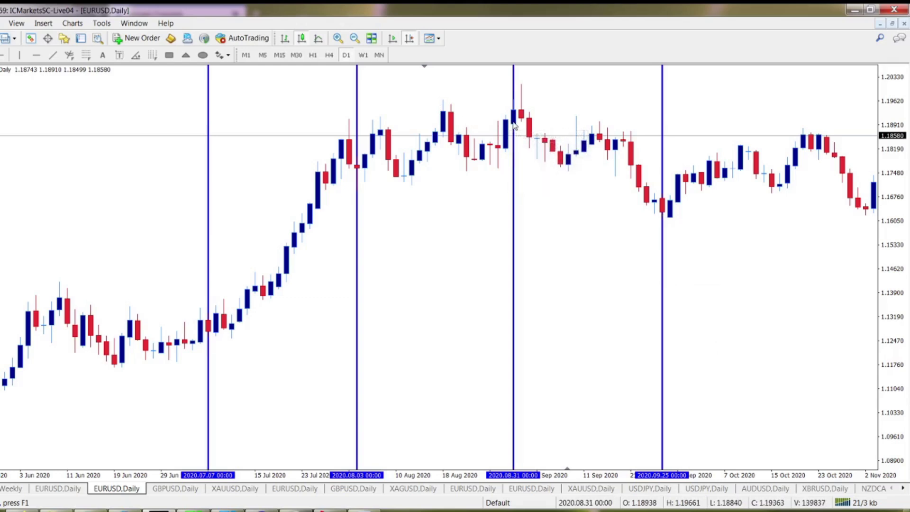
pyautogui.moveTo(516, 135)
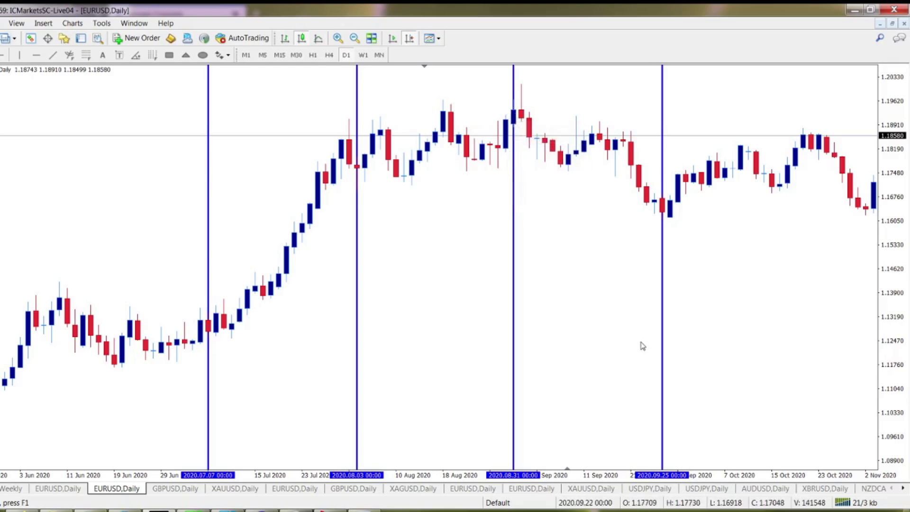
pyautogui.scroll(-5, 603, 315)
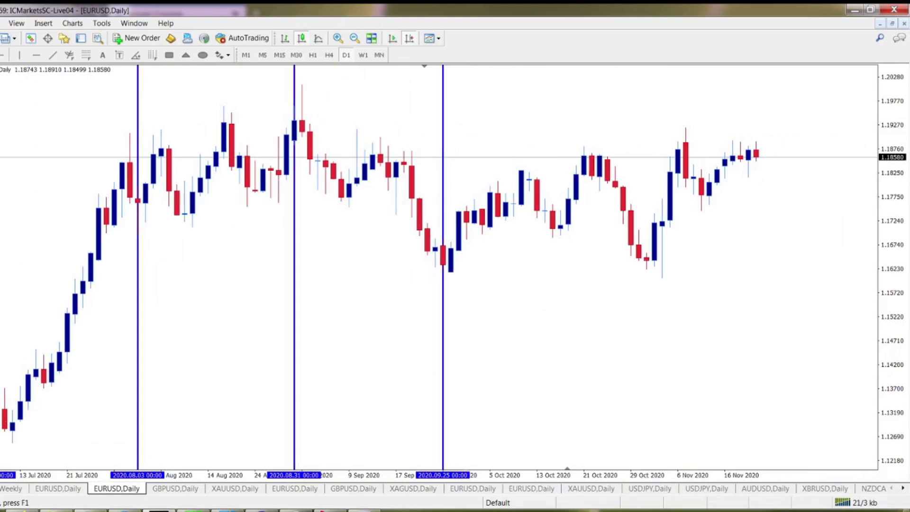
# Read the fifth cycle date 23/10/20 in Calc and mark 2020.10.23 with a vertical line
pyautogui.hotkey('alt', 'Tab')
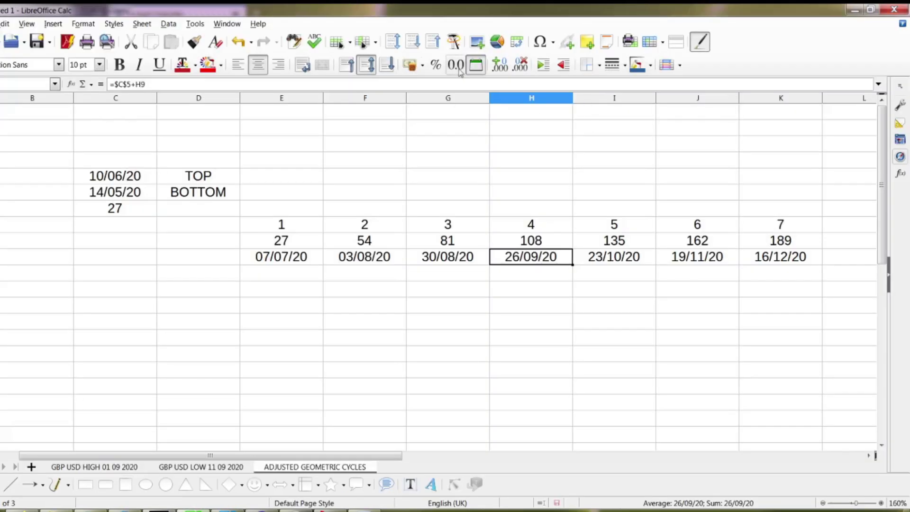
pyautogui.click(615, 259)
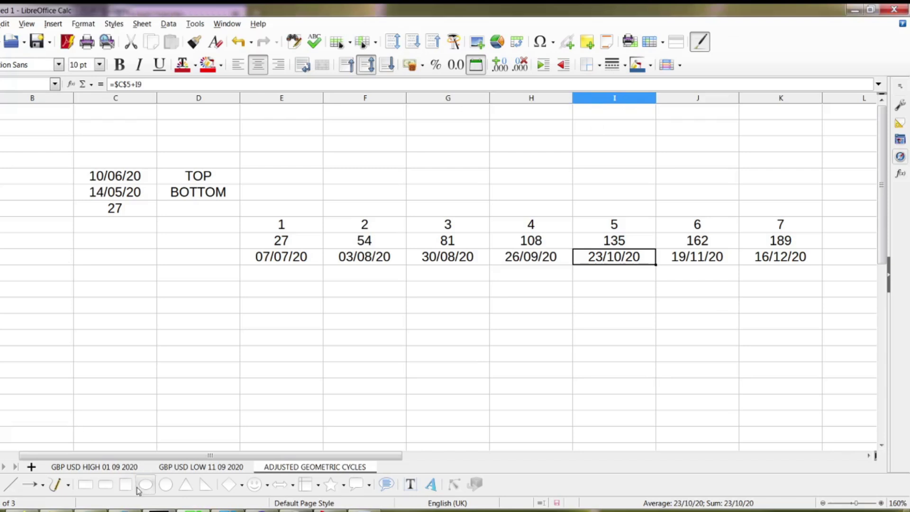
pyautogui.hotkey('alt', 'Tab')
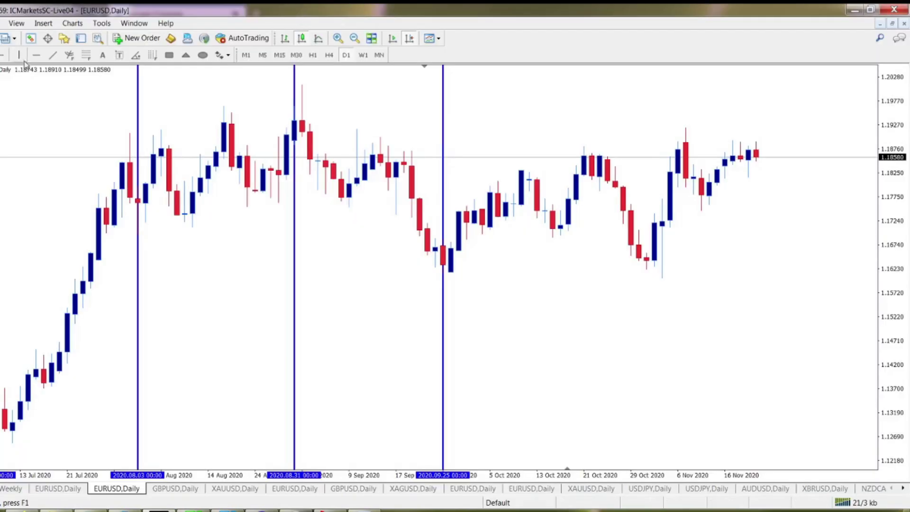
pyautogui.click(600, 163)
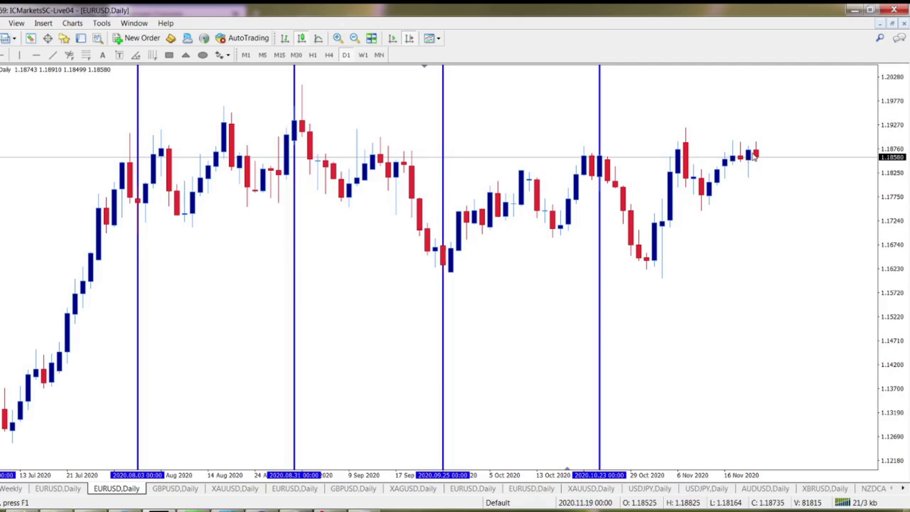
# Read the sixth cycle date 19/11/20 and mark 2020.11.19 with a vertical line
pyautogui.hotkey('alt', 'Tab')
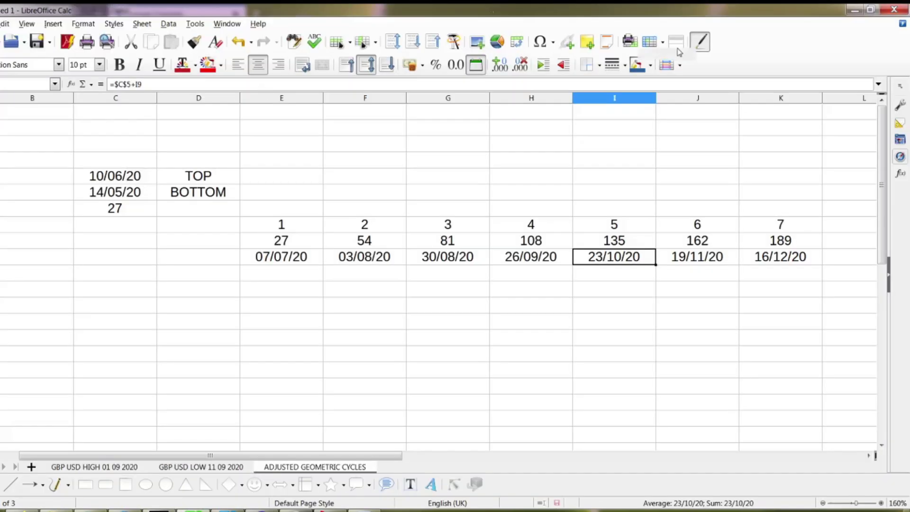
pyautogui.click(695, 261)
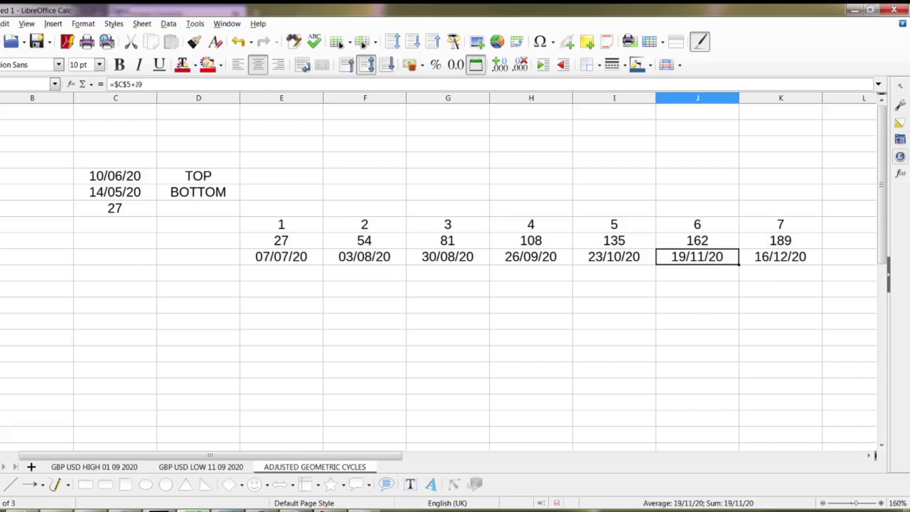
pyautogui.hotkey('alt', 'Tab')
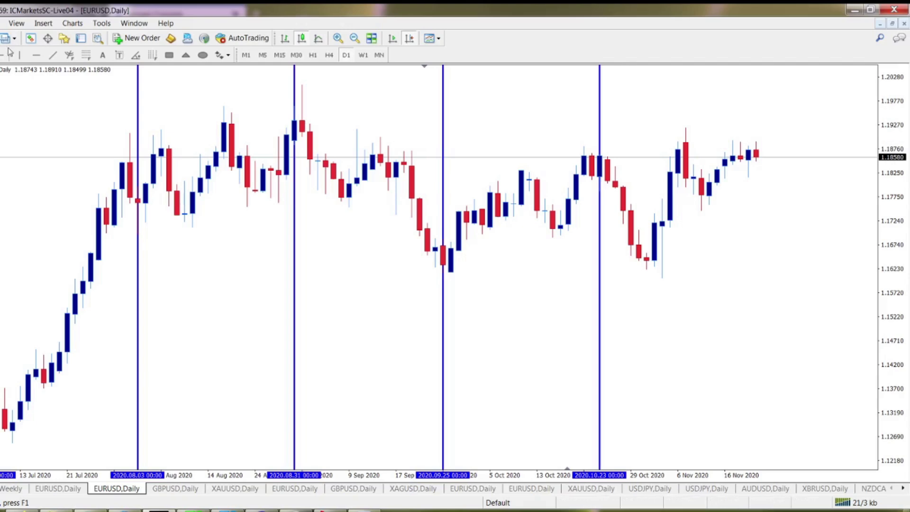
pyautogui.click(20, 55)
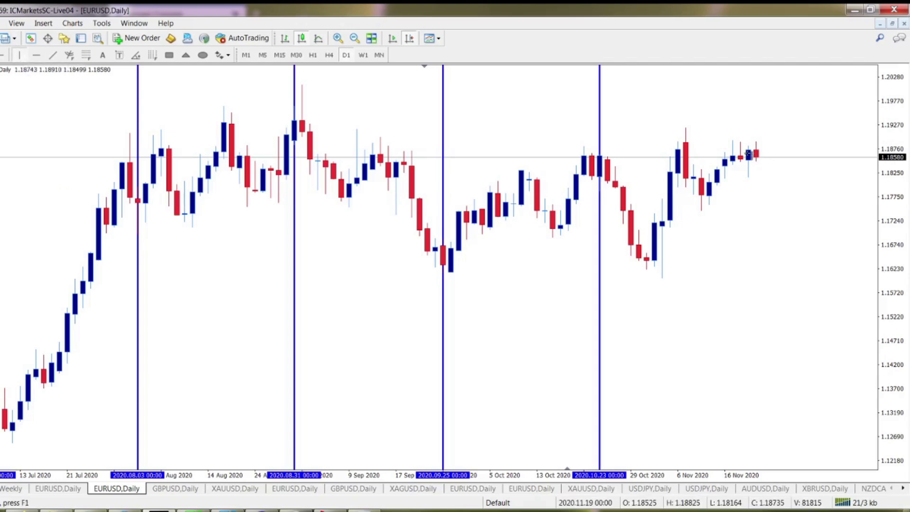
pyautogui.click(753, 153)
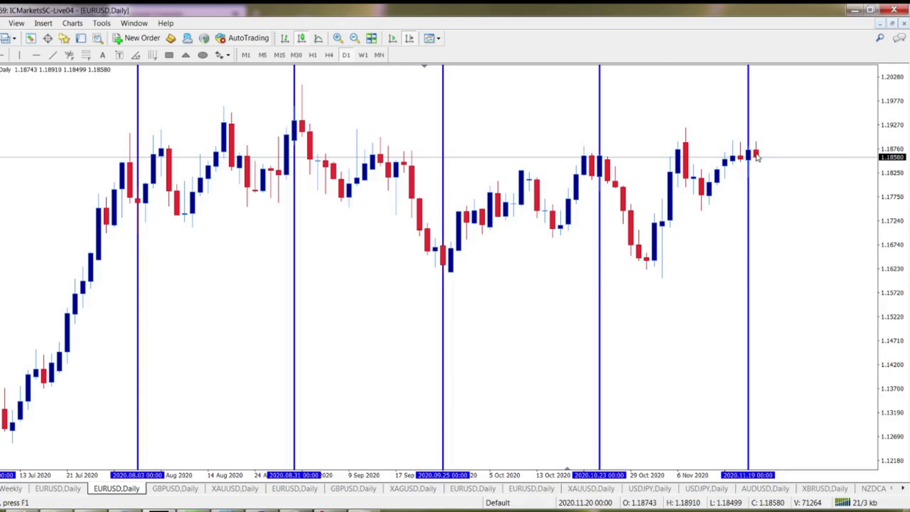
# Go from the US30 Weekly tab back to EURUSD Daily, then bring up Astrolog's 22 November 2020 chart
pyautogui.click(2, 492)
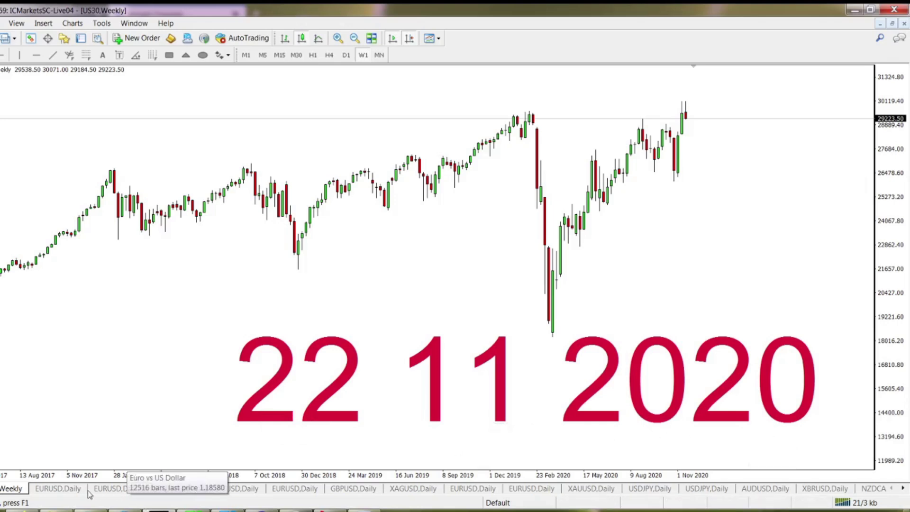
pyautogui.click(114, 491)
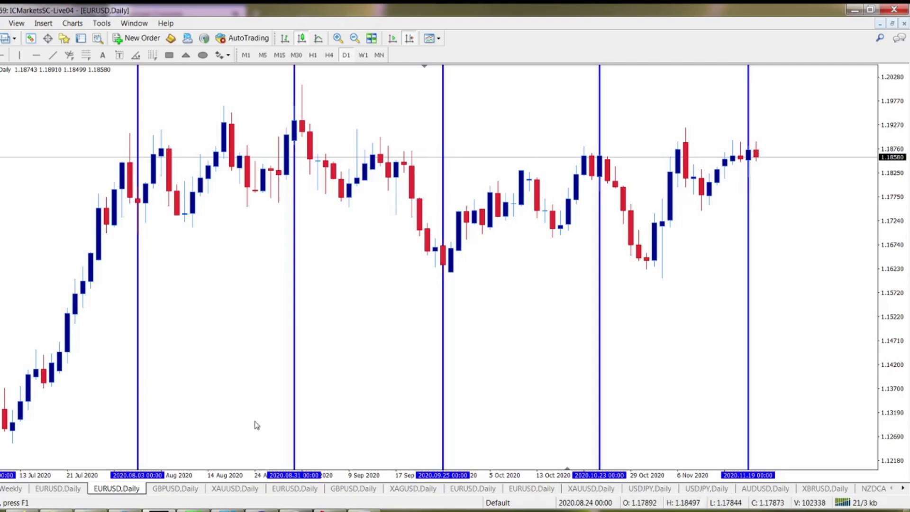
pyautogui.click(341, 511)
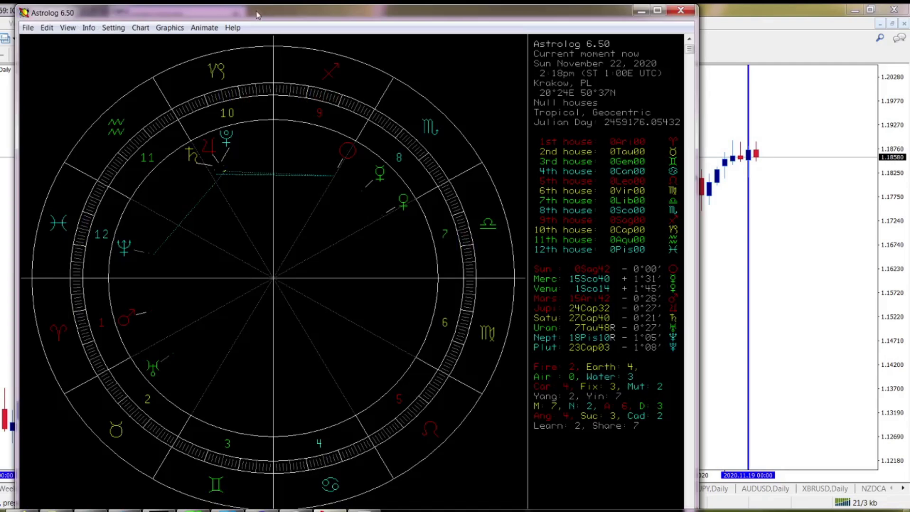
# Step Astrolog back to 20 November and forward to 22 November 2020, then close it
pyautogui.press('-')
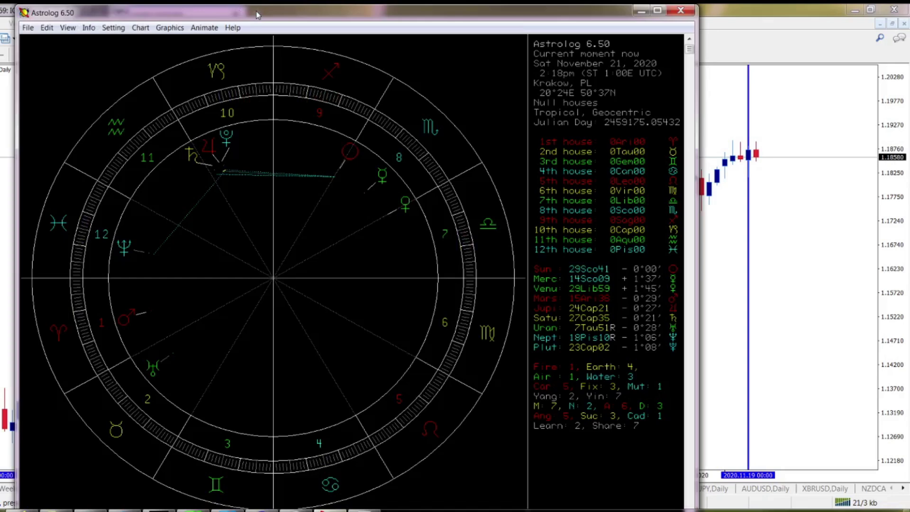
pyautogui.press('-')
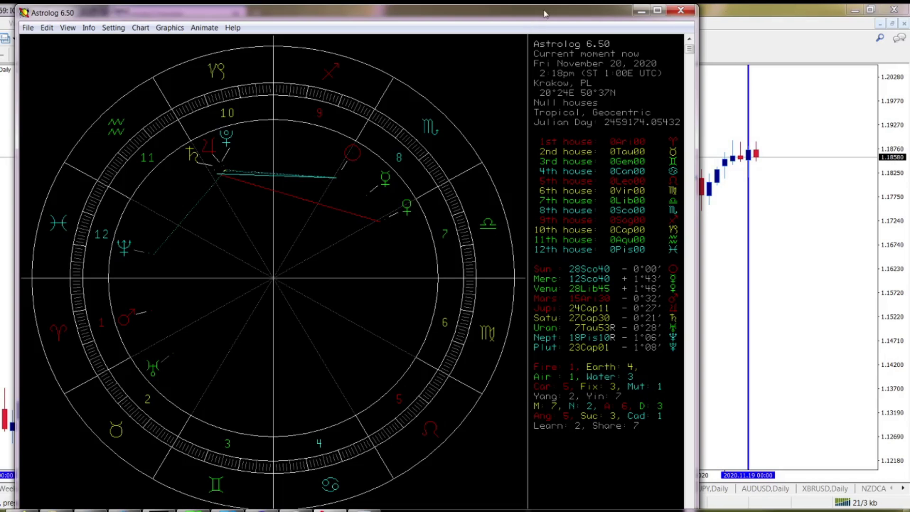
pyautogui.press('+')
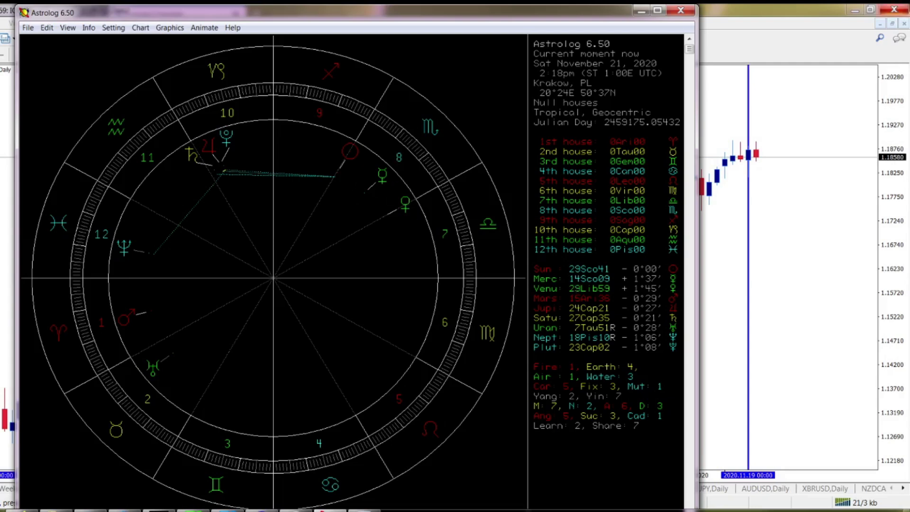
pyautogui.press('+')
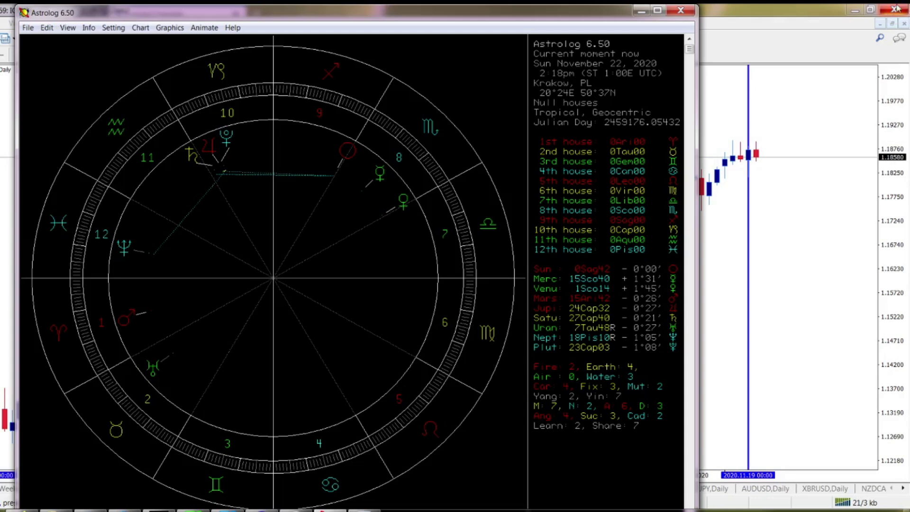
pyautogui.click(780, 10)
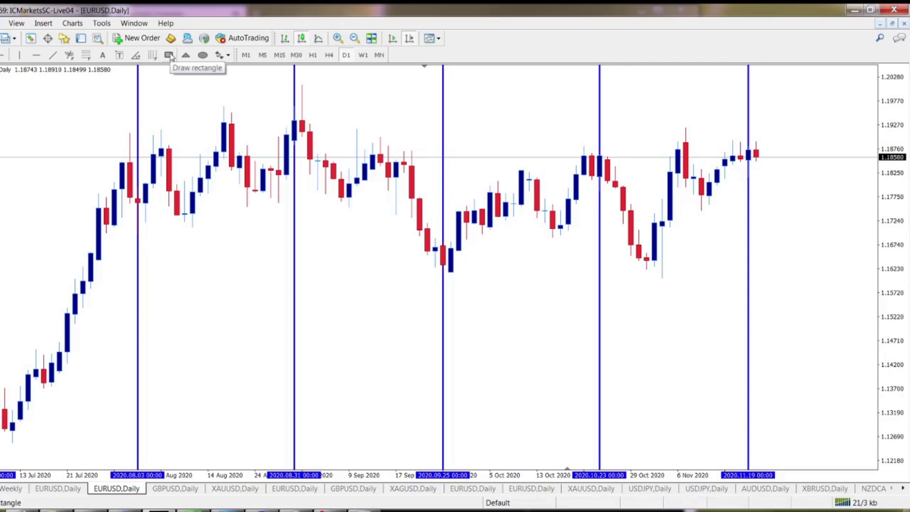
# Place an Arrow Down sign above the latest candle after the 2020.11.19 cycle line
pyautogui.click(220, 55)
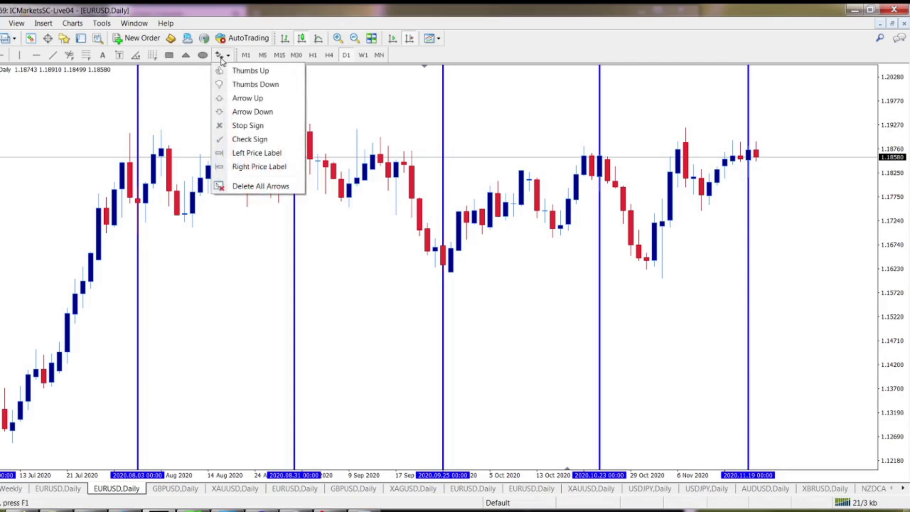
pyautogui.click(231, 111)
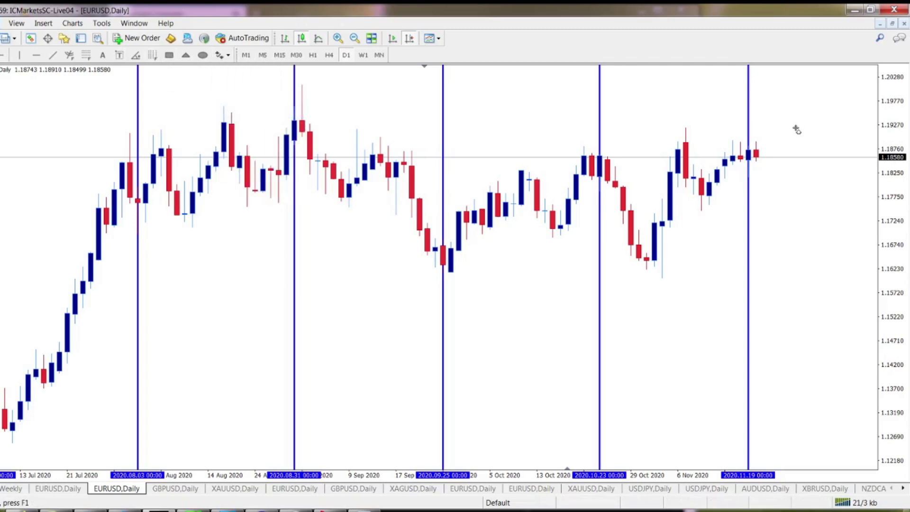
pyautogui.click(756, 124)
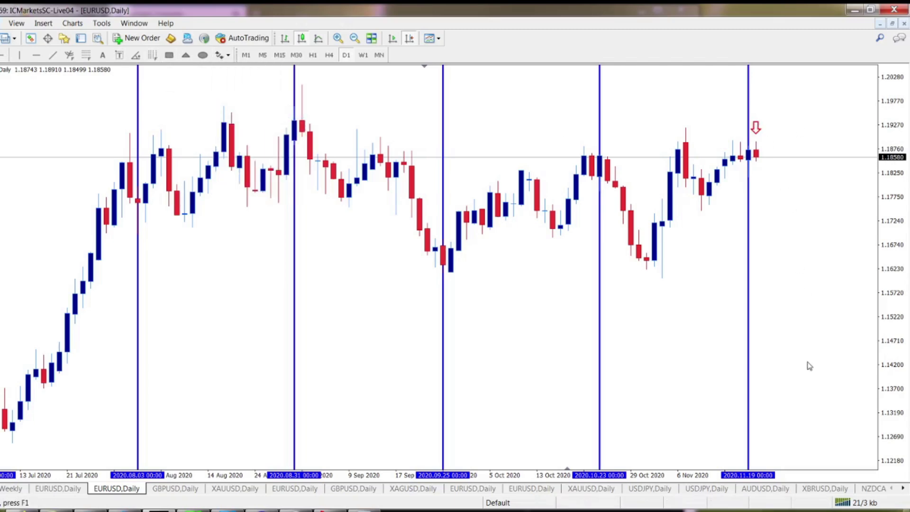